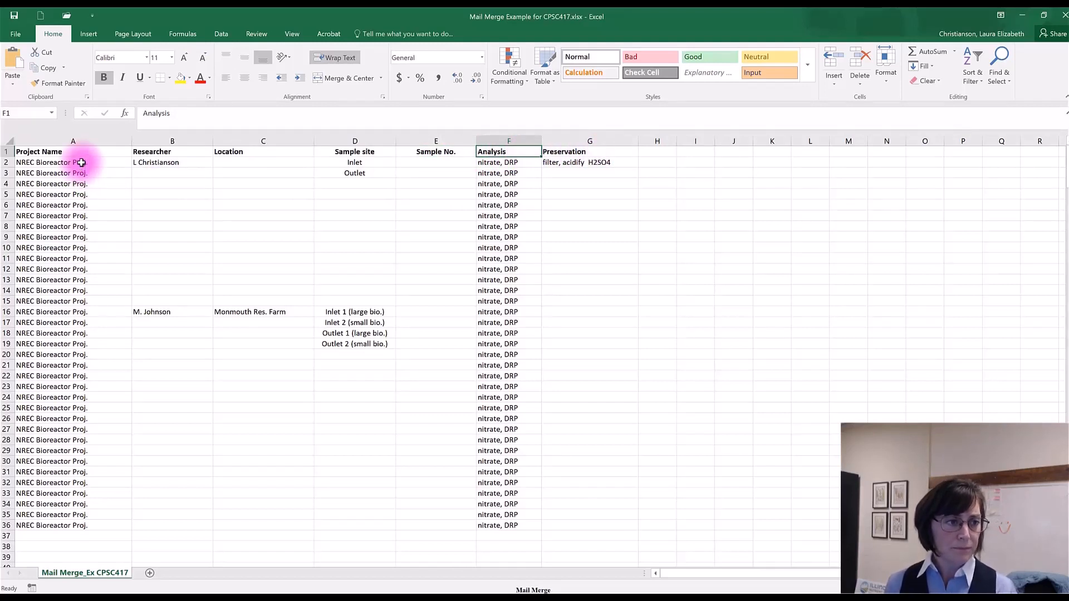
Enter "Ag Eng Farm (Urbana)" as the location of the first record in C2.
{"action": "left_click_drag", "start_coordinate": [82, 162], "coordinate": [80, 524]}
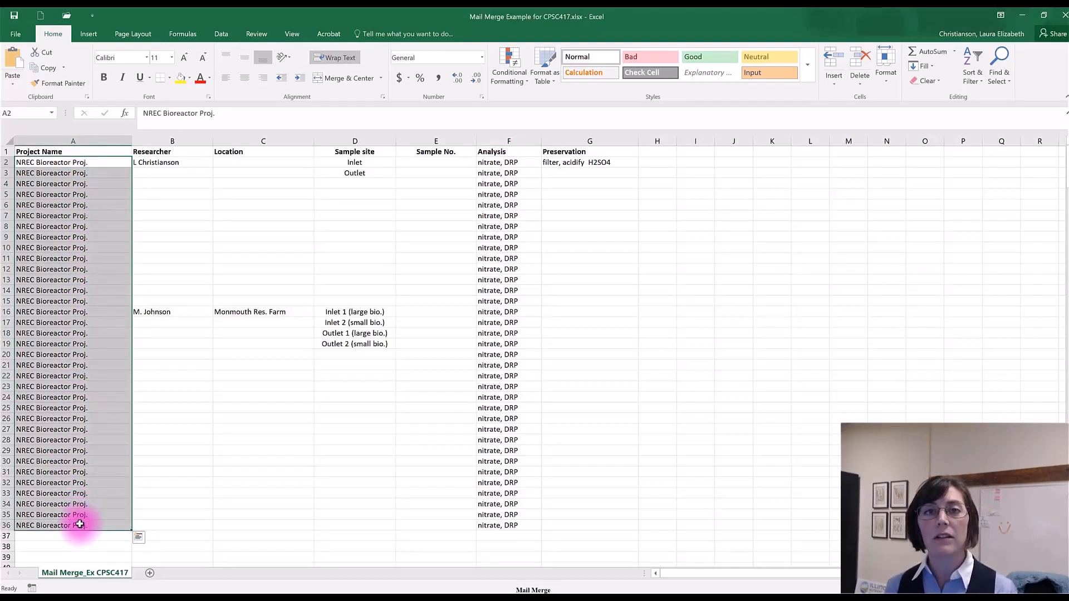
{"action": "left_click", "coordinate": [156, 162]}
{"action": "left_click", "coordinate": [262, 168]}
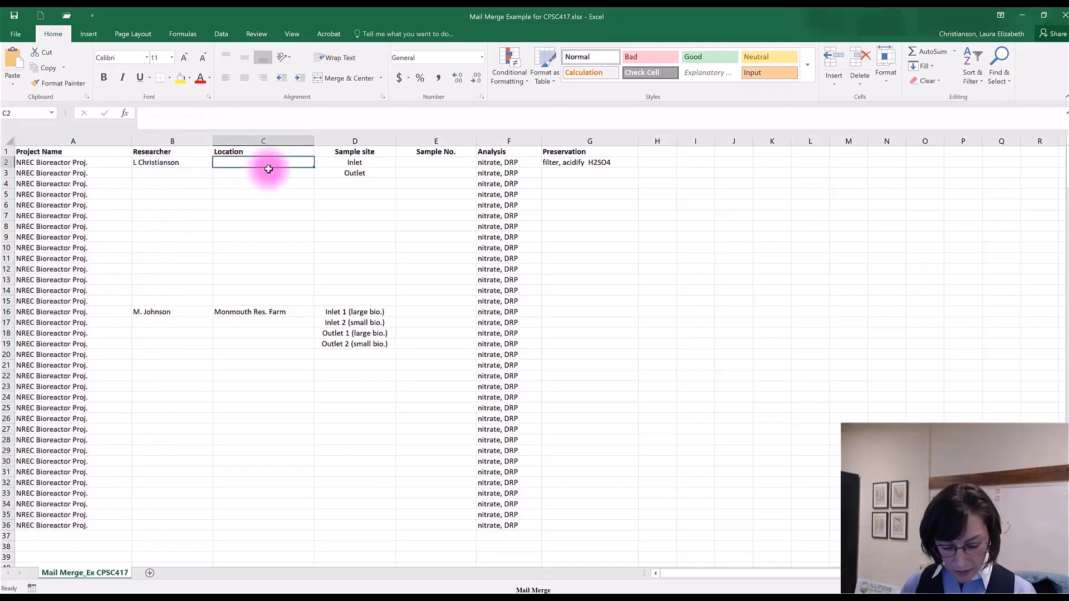
{"action": "type", "text": "Ag En"}
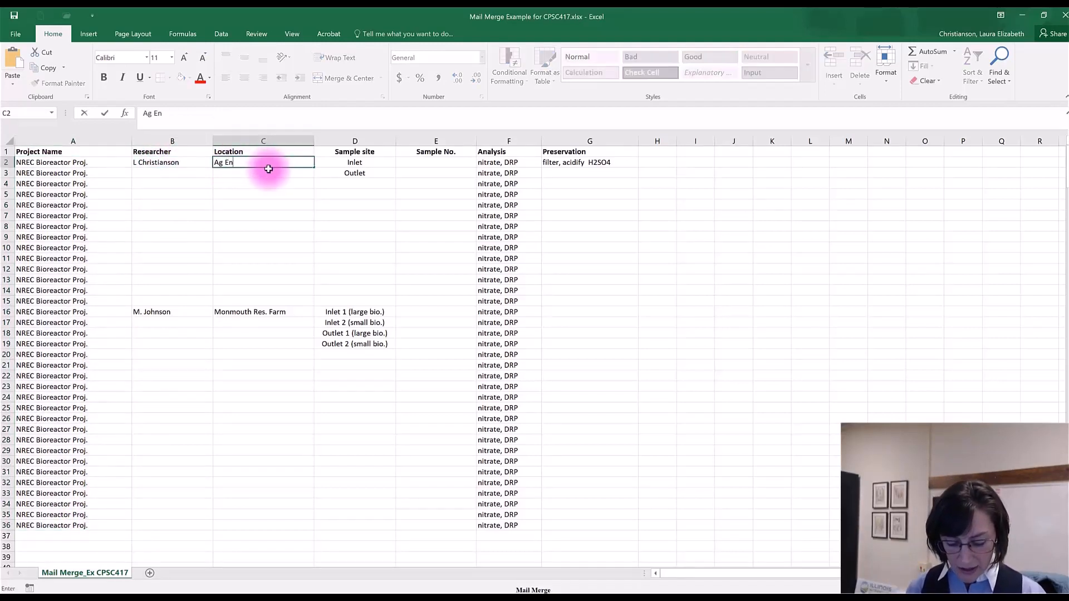
{"action": "type", "text": "g Farm (Ur"}
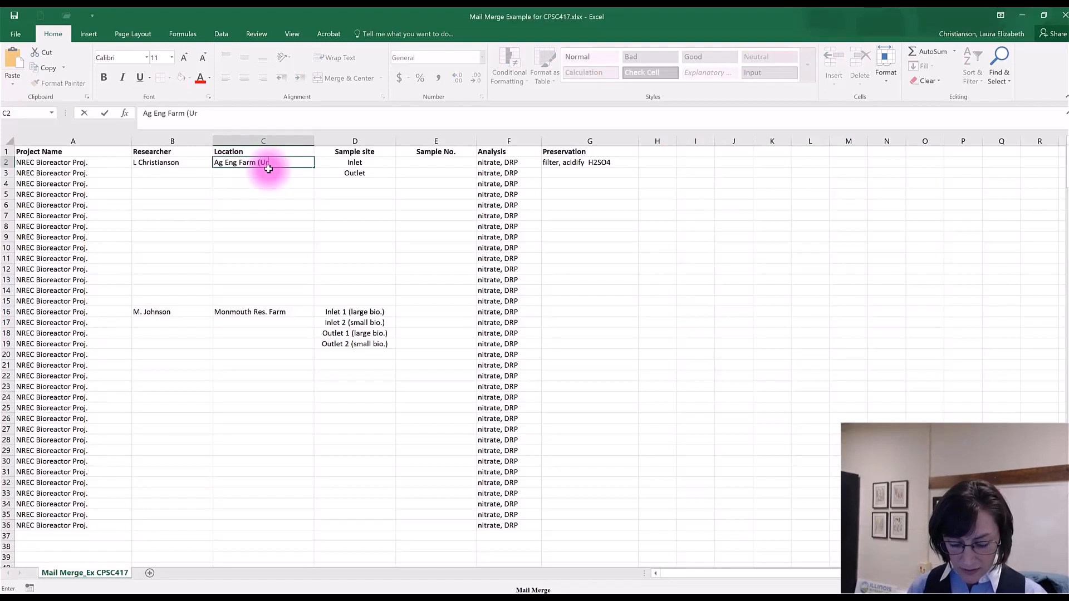
{"action": "type", "text": "bana"}
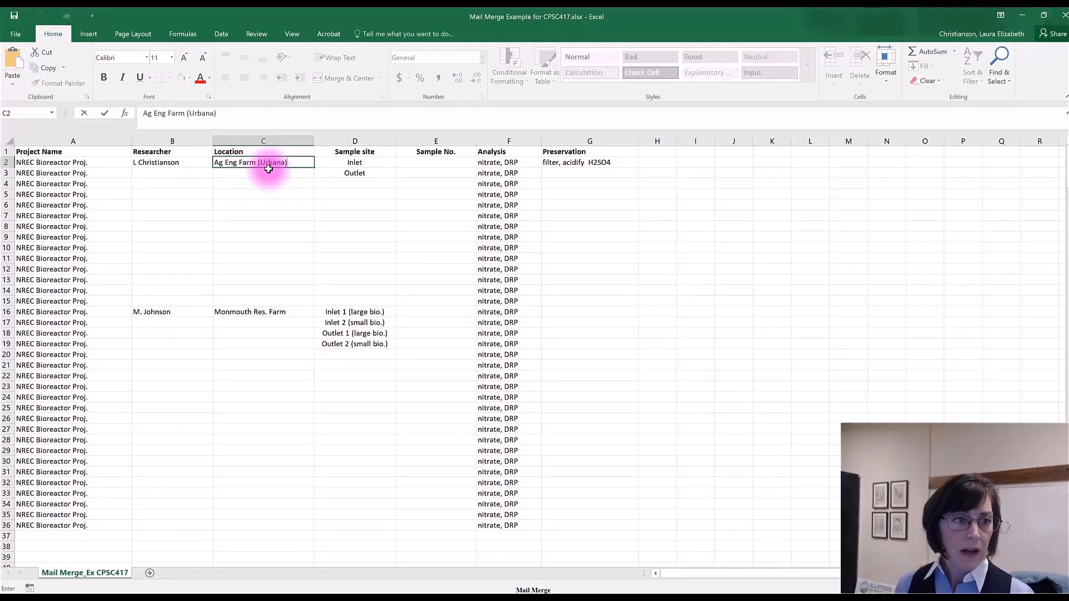
{"action": "key", "text": "ctrl+Return"}
Add a period after the first initial of the researcher's name in B2.
{"action": "left_click", "coordinate": [177, 162]}
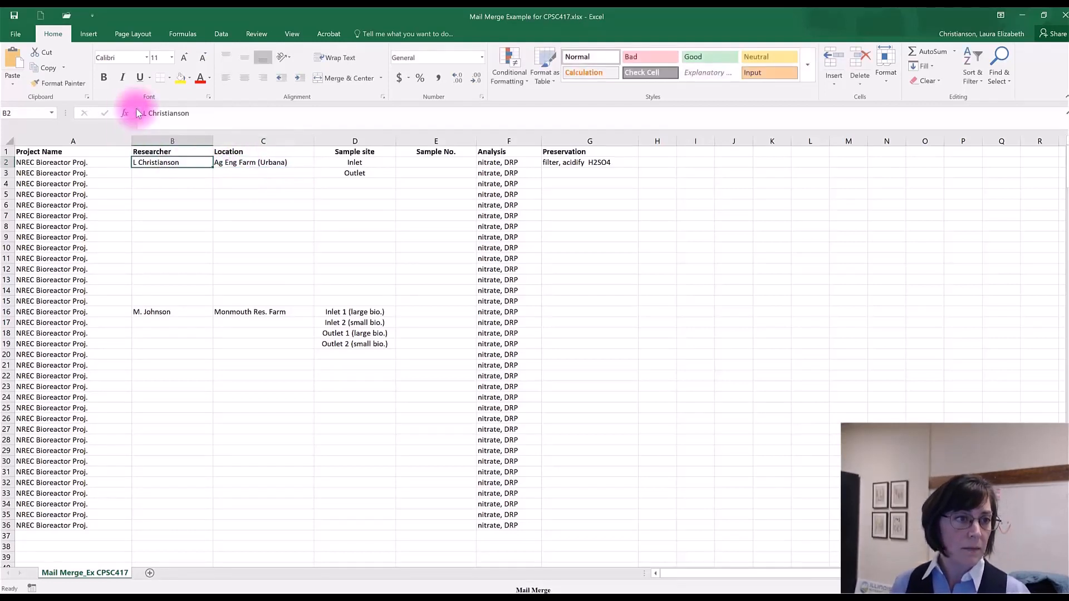
{"action": "left_click", "coordinate": [147, 113]}
{"action": "type", "text": "."}
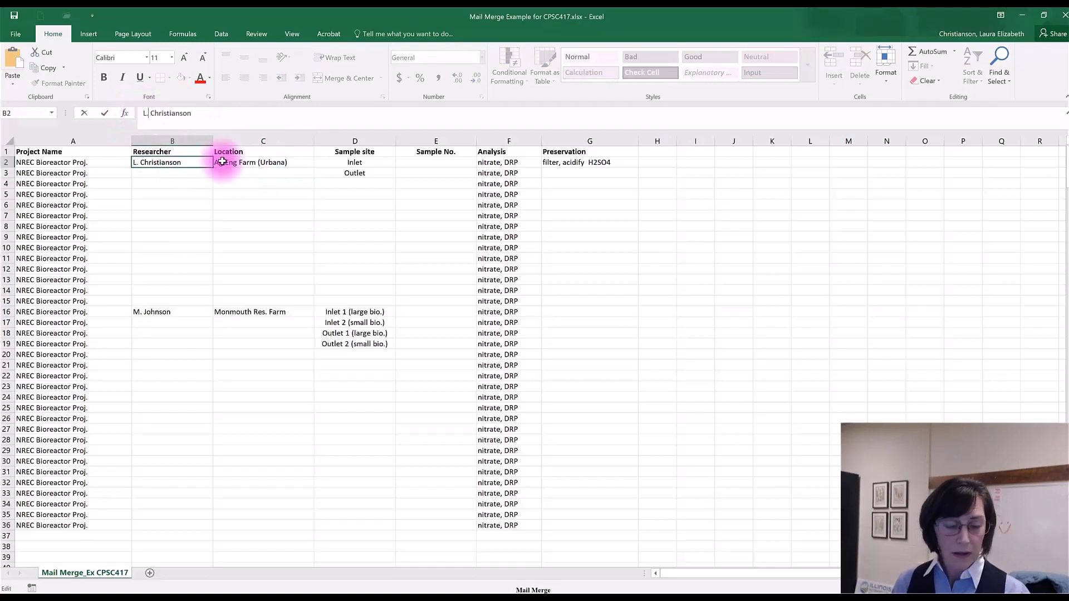
{"action": "key", "text": "ctrl+Return"}
Fill the first record's location and researcher name down through row 15.
{"action": "left_click", "coordinate": [262, 162]}
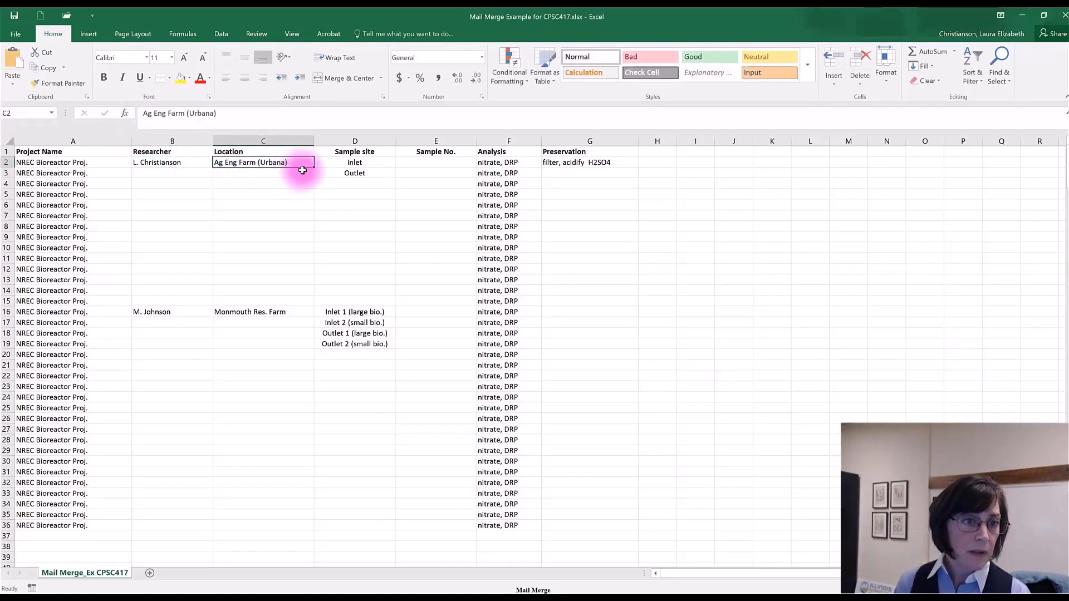
{"action": "left_click_drag", "start_coordinate": [315, 169], "coordinate": [301, 300]}
{"action": "left_click", "coordinate": [202, 162]}
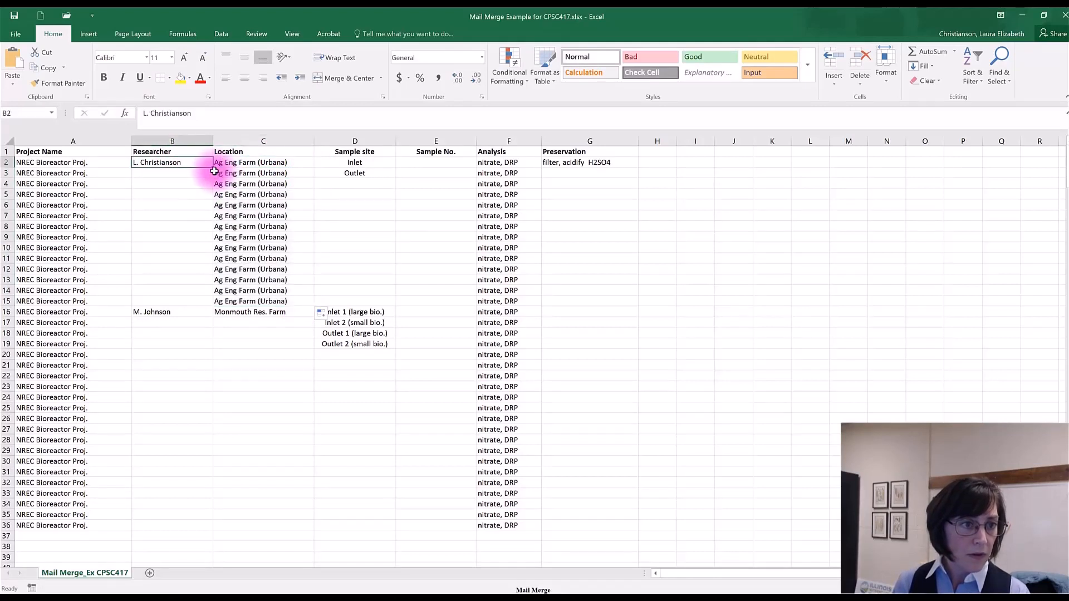
{"action": "left_click_drag", "start_coordinate": [209, 169], "coordinate": [204, 301]}
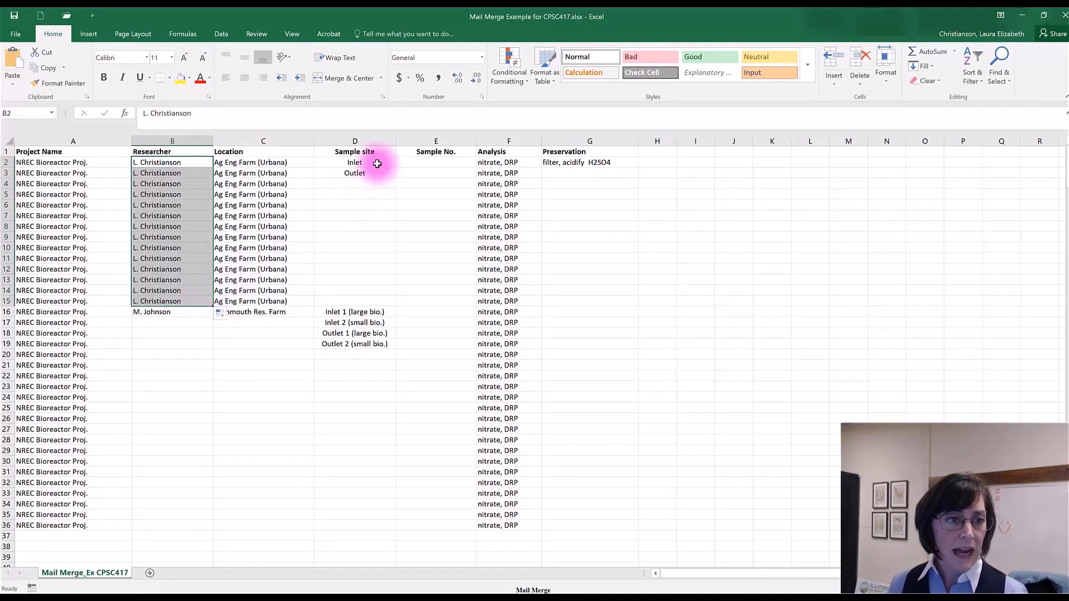
Copy the Inlet and Outlet pair from D2:D3 repeatedly down the Sample site column through D15.
{"action": "left_click_drag", "start_coordinate": [377, 164], "coordinate": [378, 170]}
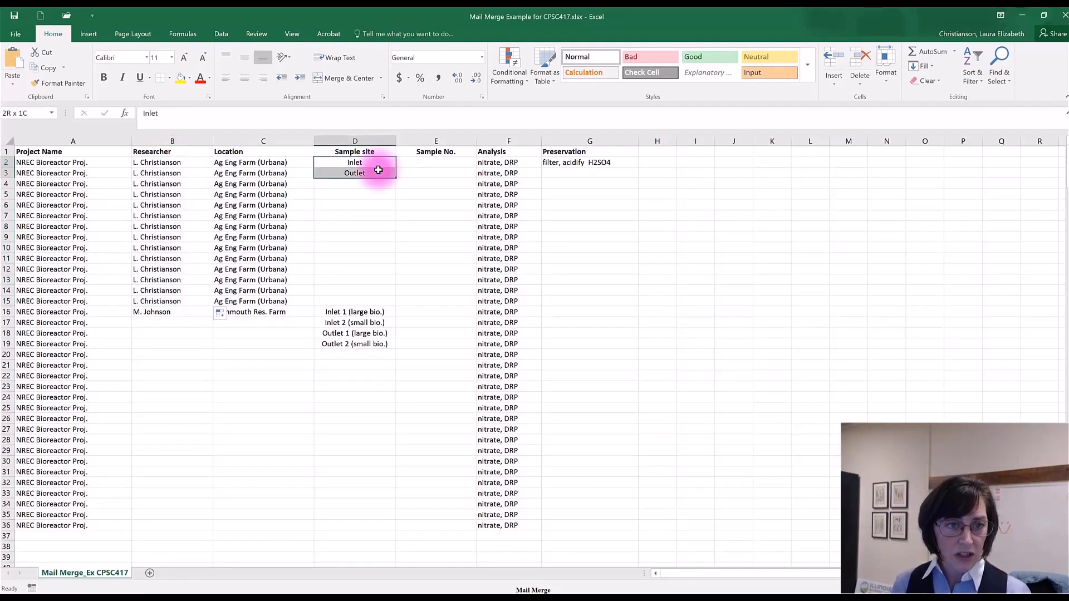
{"action": "key", "text": "ctrl+c"}
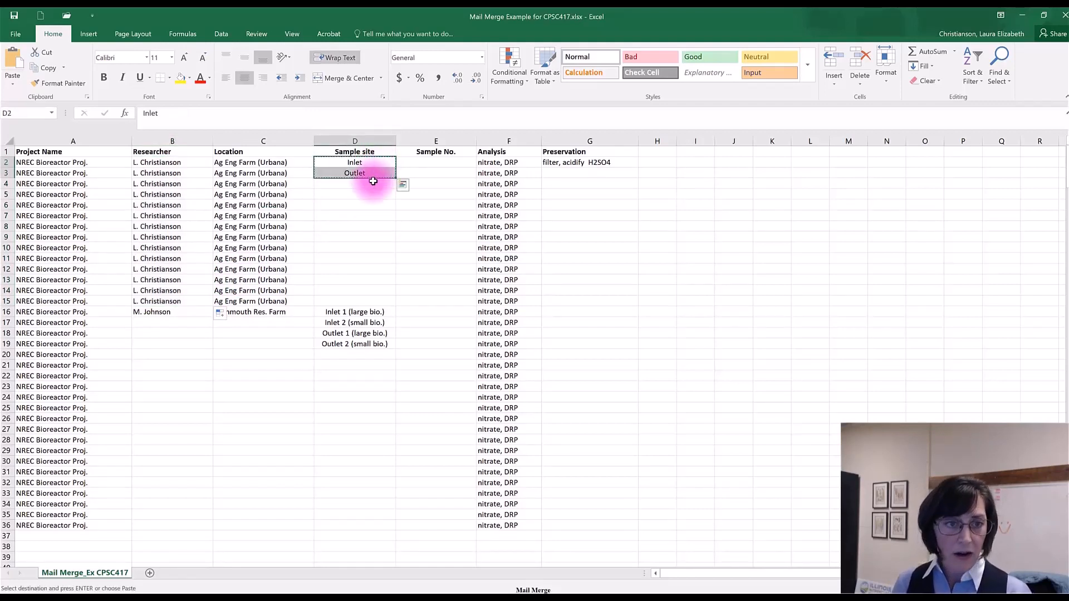
{"action": "left_click", "coordinate": [372, 184]}
{"action": "key", "text": "ctrl+v"}
{"action": "left_click", "coordinate": [350, 207]}
{"action": "key", "text": "ctrl+v"}
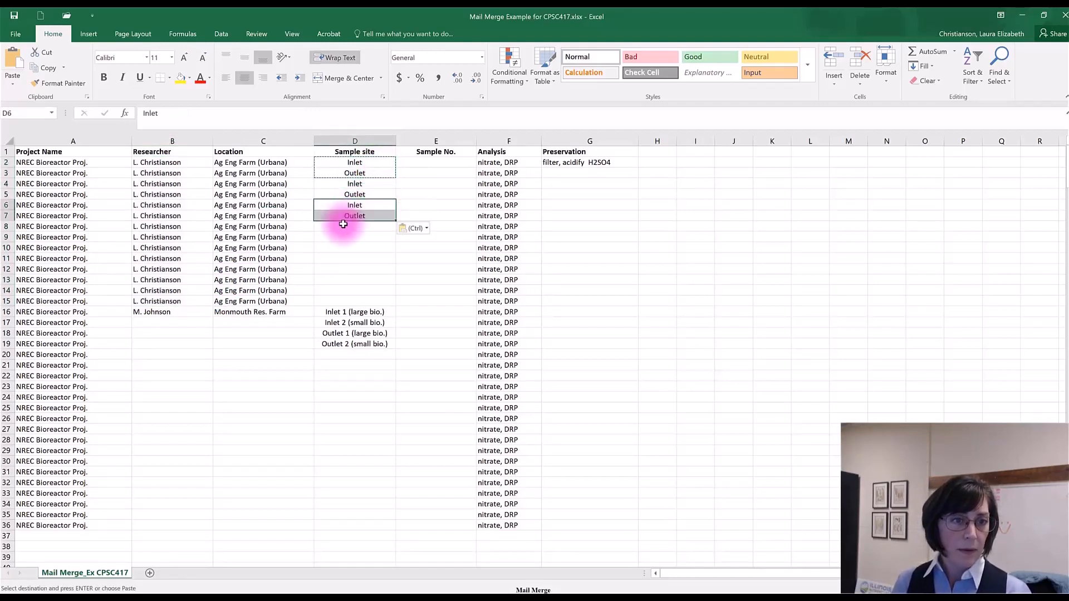
{"action": "left_click", "coordinate": [342, 228]}
{"action": "key", "text": "ctrl+v"}
{"action": "left_click", "coordinate": [341, 238]}
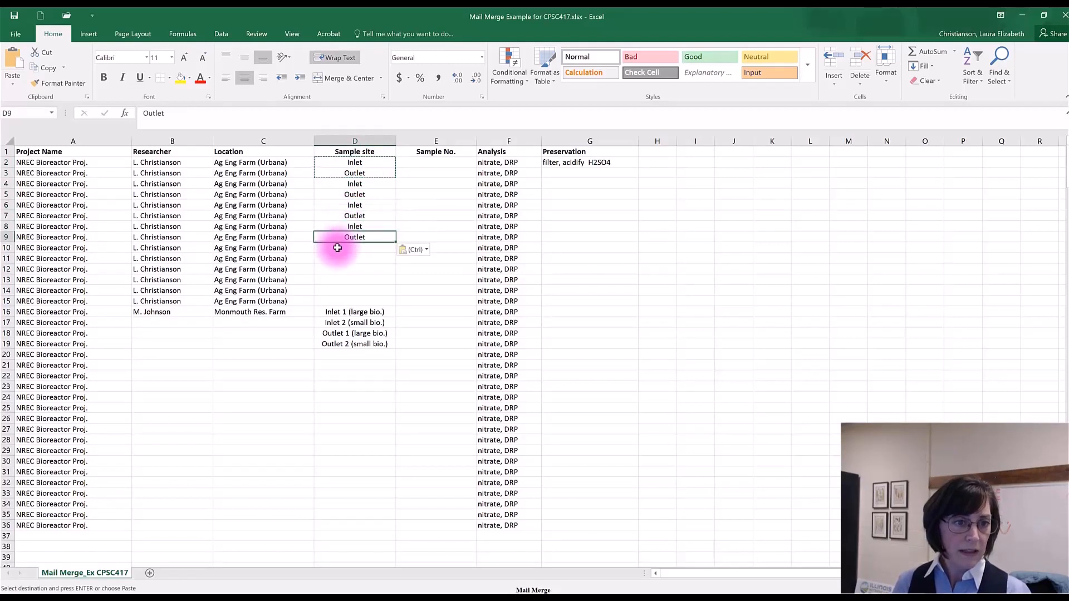
{"action": "left_click", "coordinate": [339, 248]}
{"action": "key", "text": "ctrl+v"}
{"action": "left_click", "coordinate": [336, 270]}
{"action": "key", "text": "ctrl+v"}
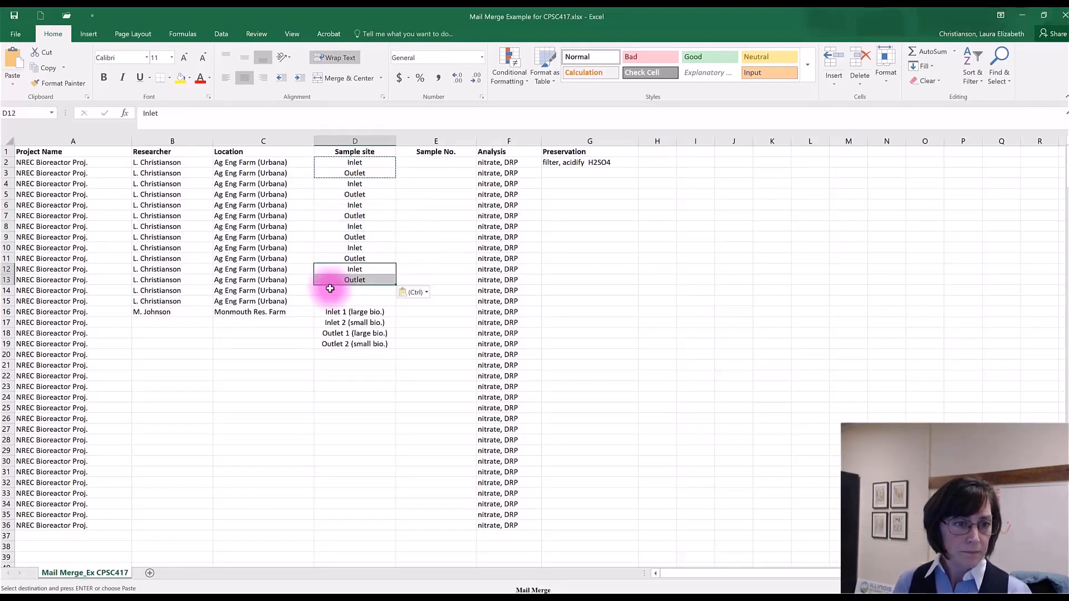
{"action": "left_click", "coordinate": [330, 291]}
{"action": "key", "text": "ctrl+v"}
Try the first sample number in E2 as text '001, clear it, and enter plain number 1 instead.
{"action": "left_click", "coordinate": [434, 162]}
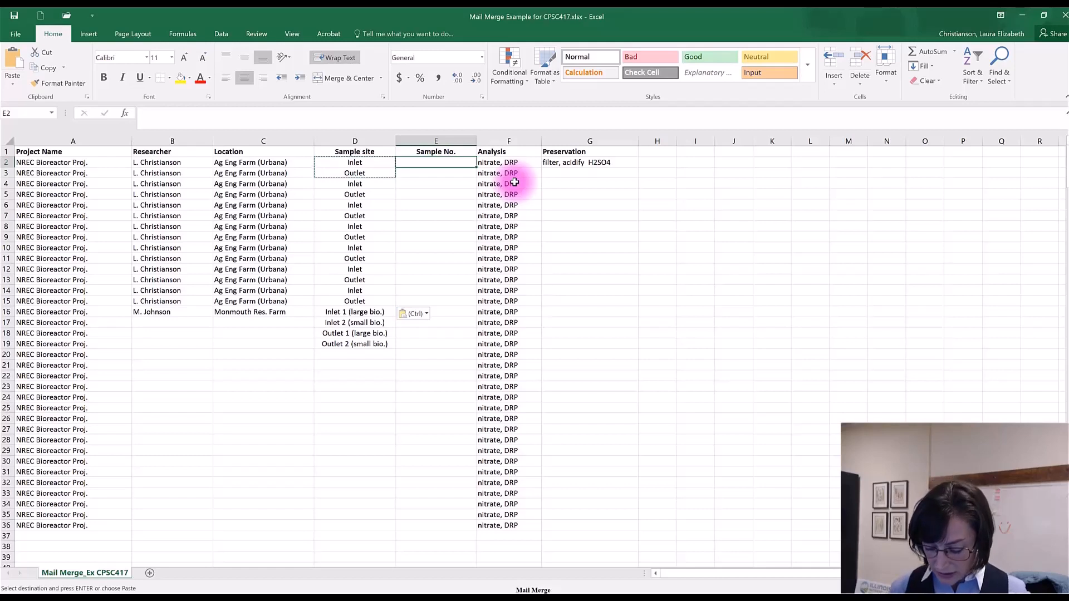
{"action": "type", "text": "'"}
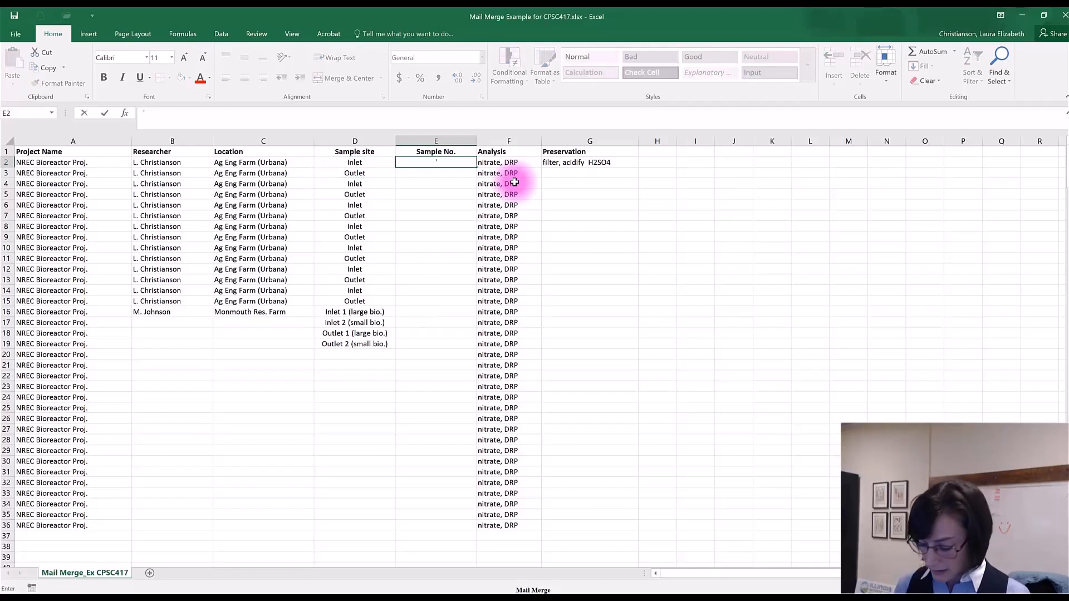
{"action": "type", "text": "001"}
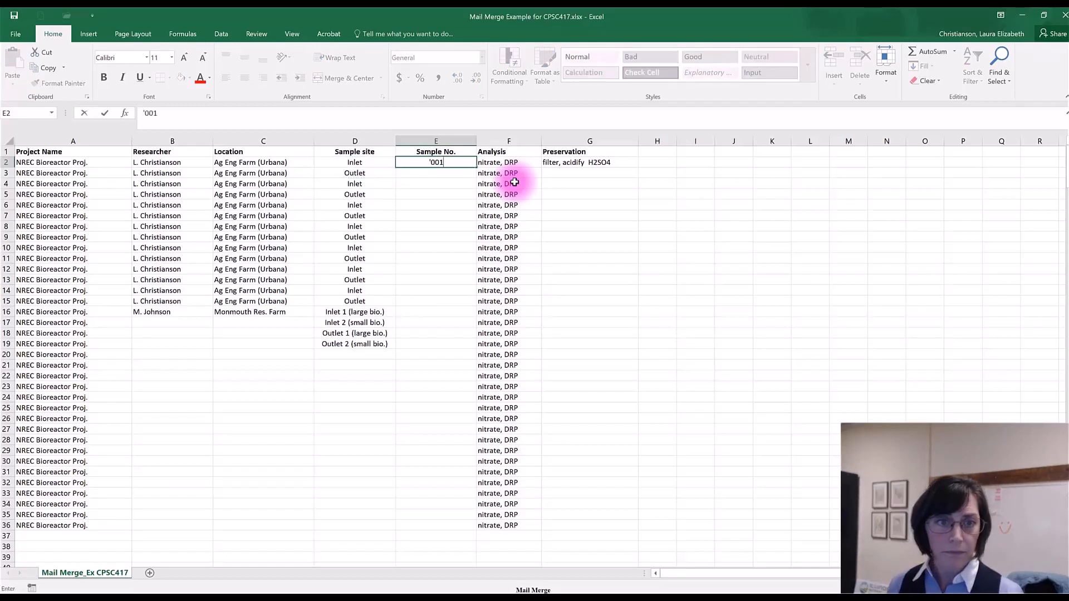
{"action": "key", "text": "Return"}
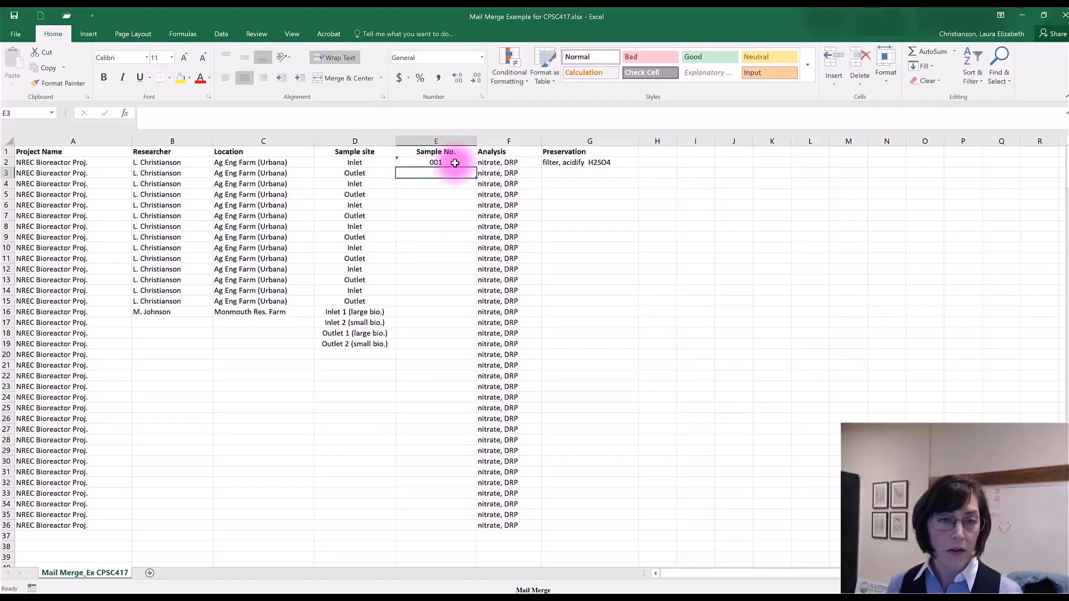
{"action": "left_click", "coordinate": [454, 163]}
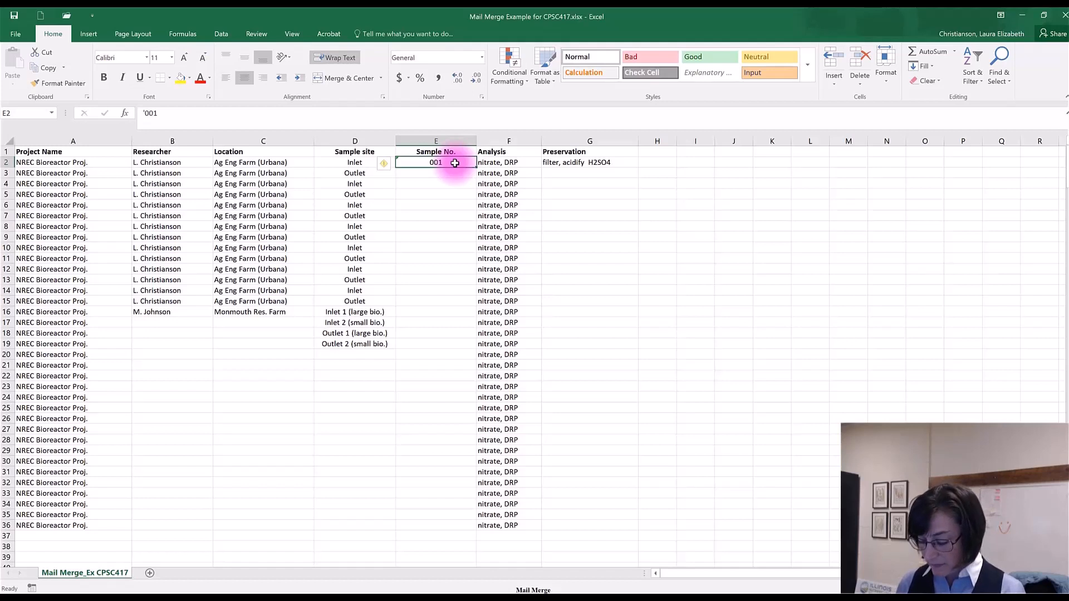
{"action": "key", "text": "Delete"}
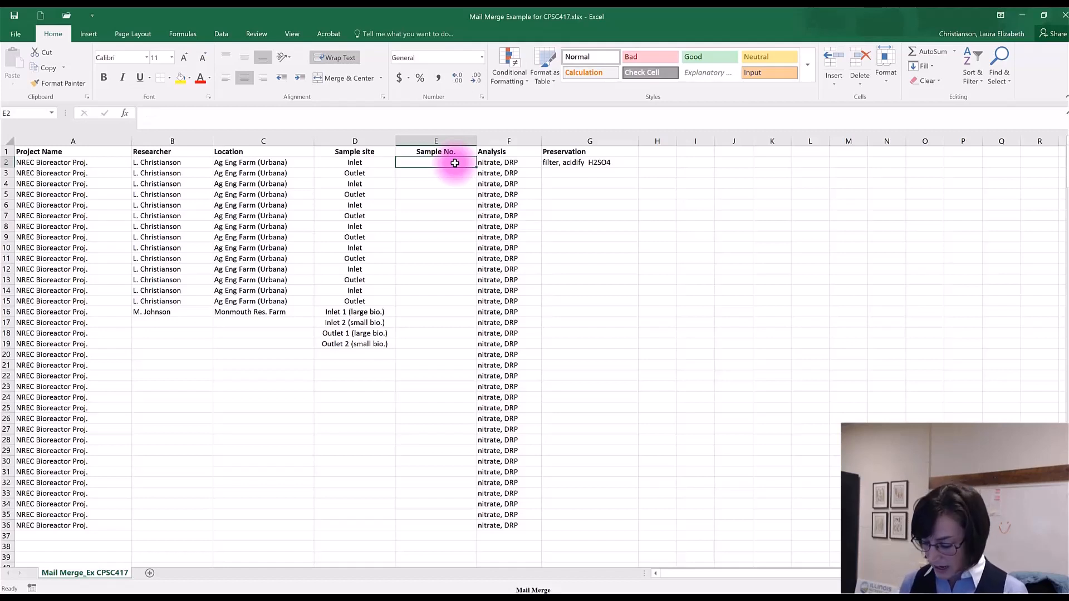
{"action": "type", "text": "1"}
{"action": "key", "text": "Return"}
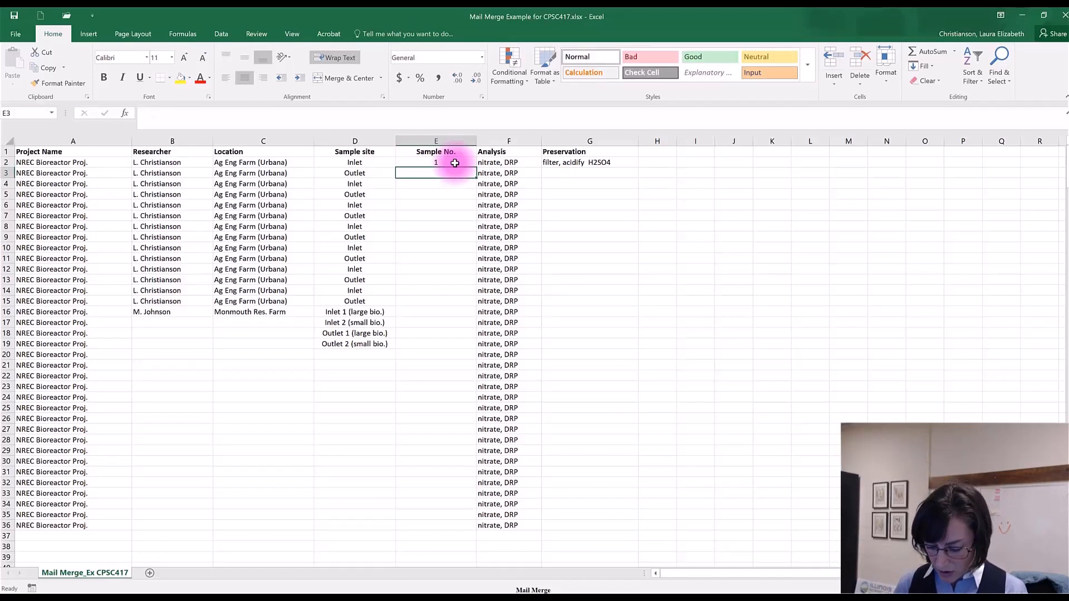
Enter '001 as text in E2 and fill the sample number series down through E15.
{"action": "left_click", "coordinate": [455, 162]}
{"action": "type", "text": "'"}
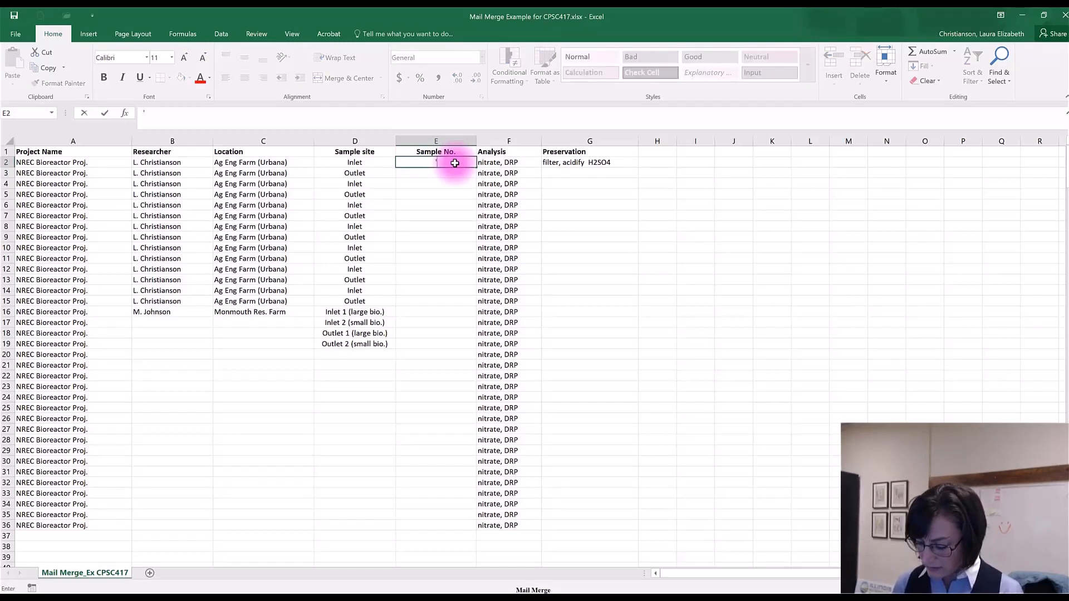
{"action": "type", "text": "001"}
{"action": "left_click", "coordinate": [455, 163]}
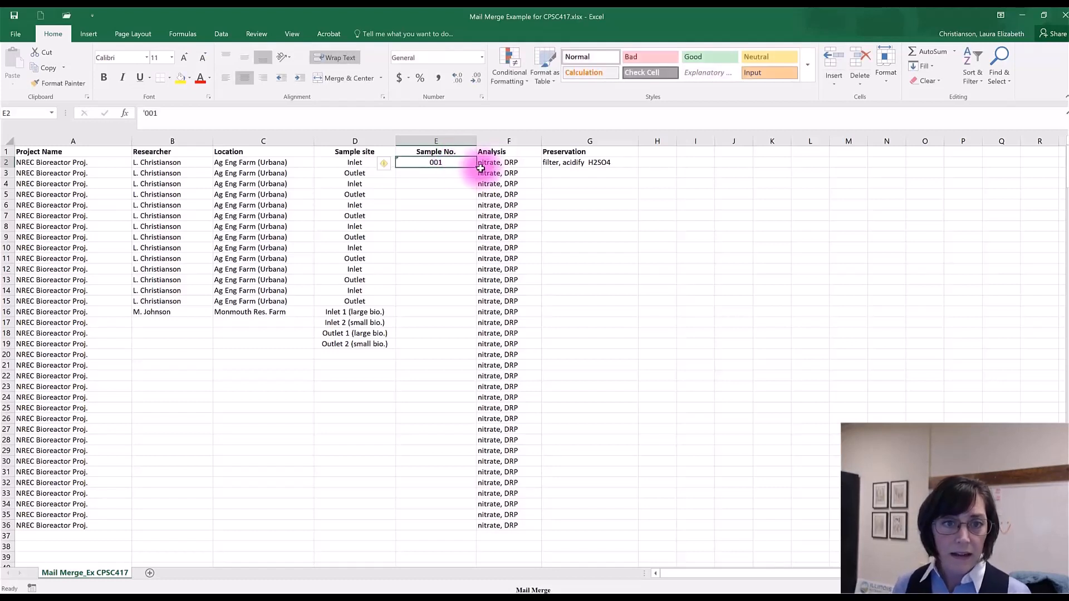
{"action": "left_click_drag", "start_coordinate": [476, 169], "coordinate": [467, 306]}
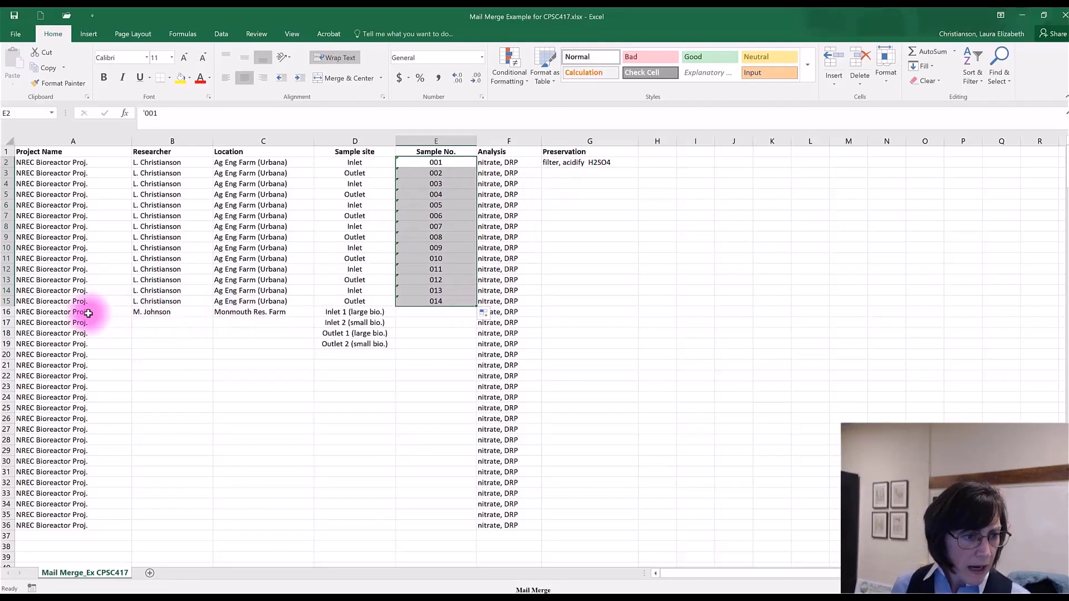
Copy the four Monmouth sample sites from D16:D19 repeatedly down the Sample site column through D35.
{"action": "left_click_drag", "start_coordinate": [107, 313], "coordinate": [192, 314]}
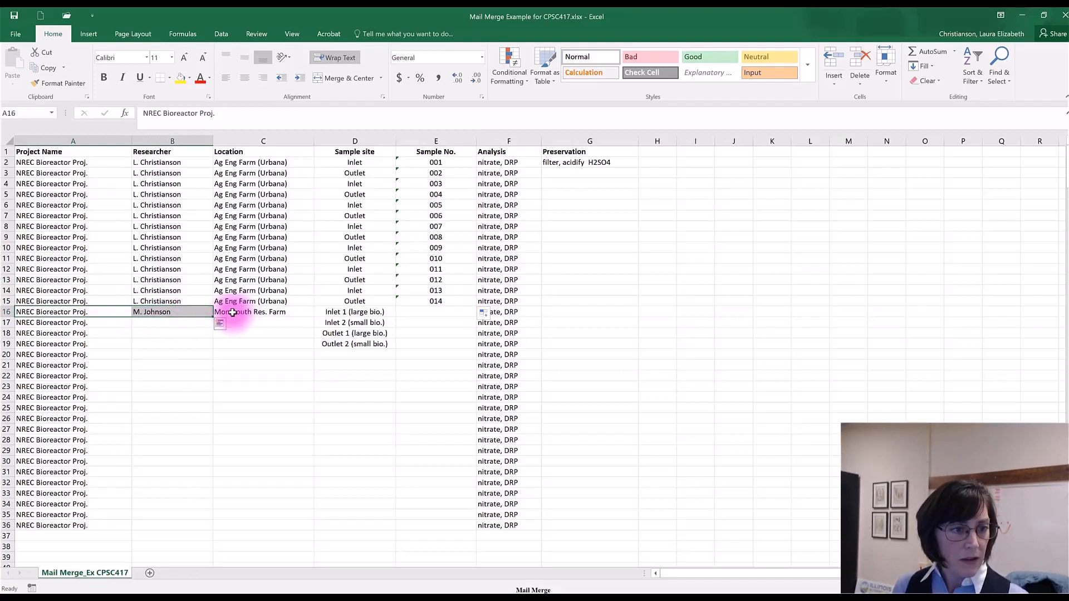
{"action": "left_click_drag", "start_coordinate": [191, 313], "coordinate": [349, 344]}
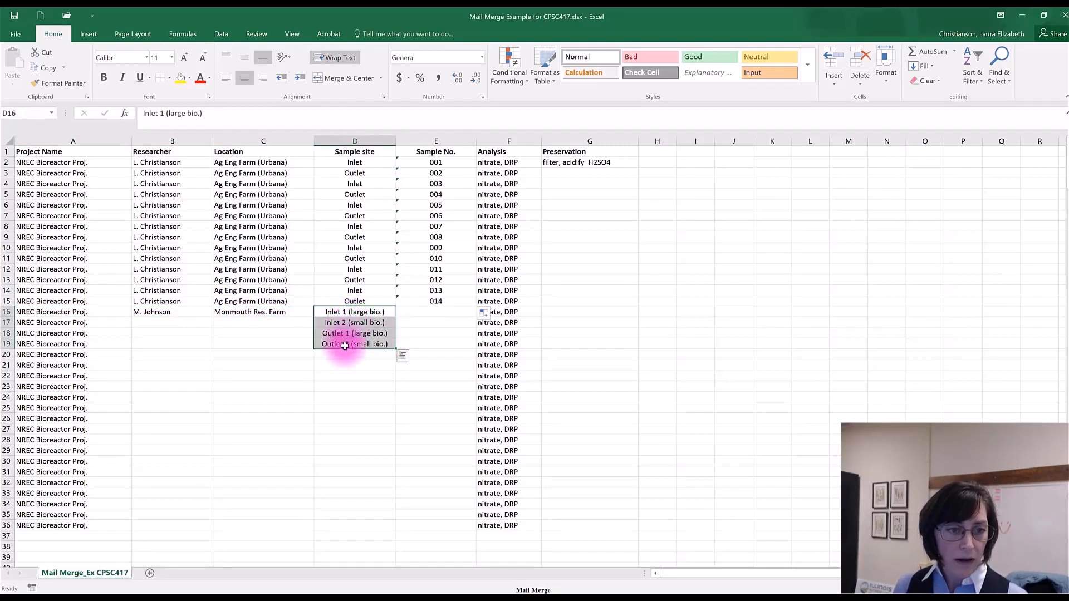
{"action": "key", "text": "ctrl+c"}
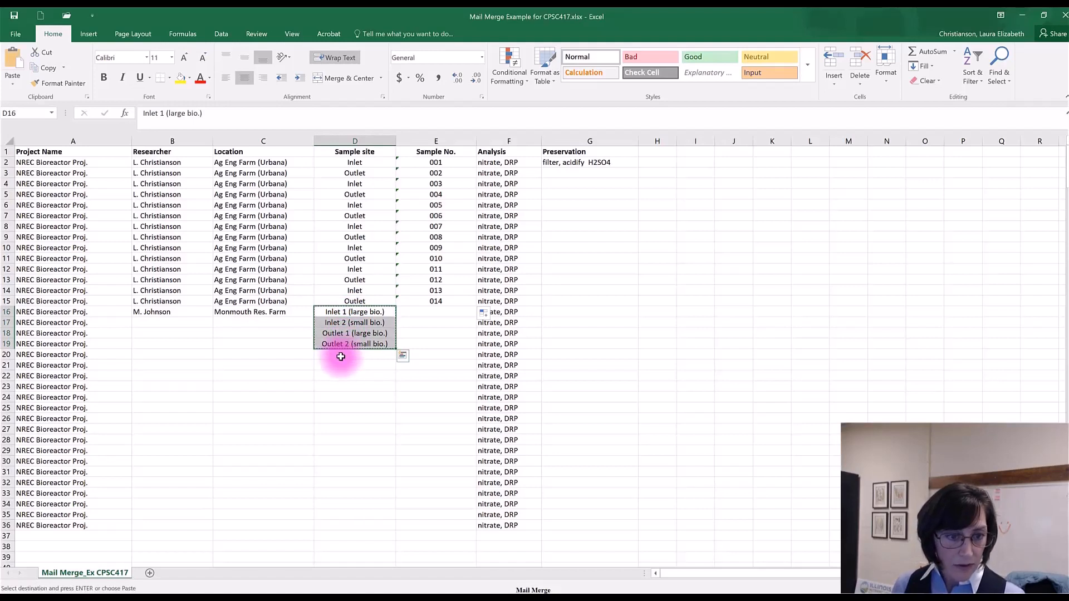
{"action": "left_click", "coordinate": [342, 354]}
{"action": "key", "text": "ctrl+v"}
{"action": "left_click", "coordinate": [332, 395]}
{"action": "key", "text": "ctrl+v"}
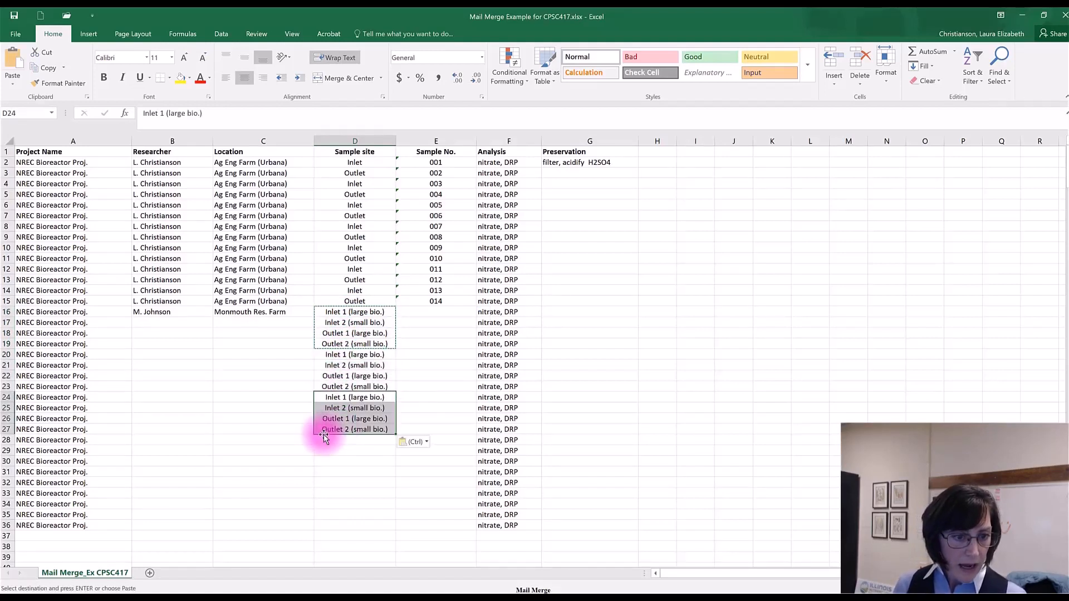
{"action": "left_click", "coordinate": [326, 440]}
{"action": "key", "text": "ctrl+v"}
{"action": "left_click", "coordinate": [328, 483]}
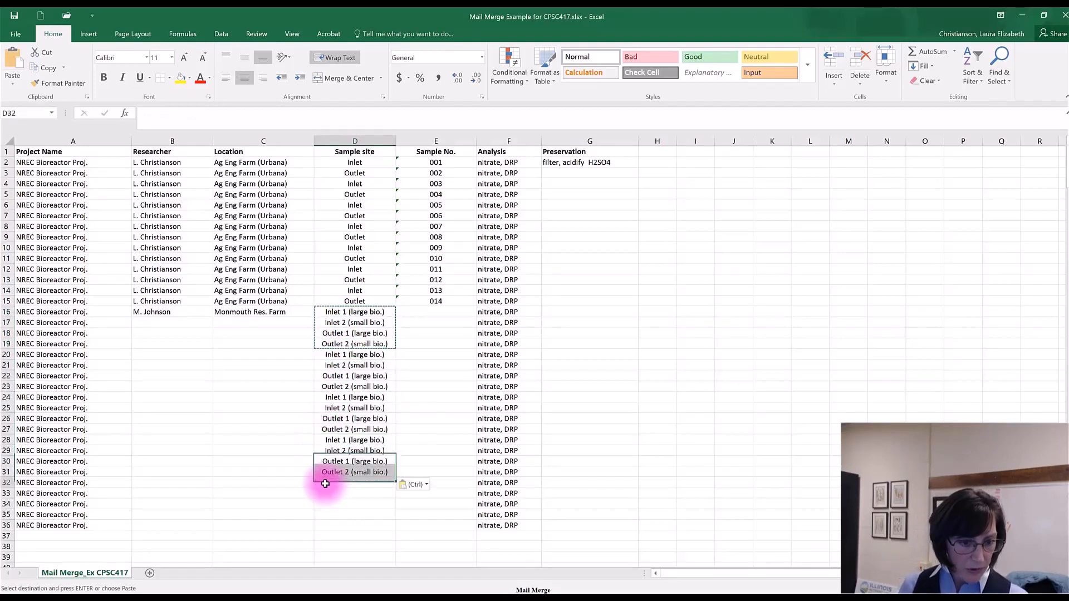
{"action": "key", "text": "ctrl+v"}
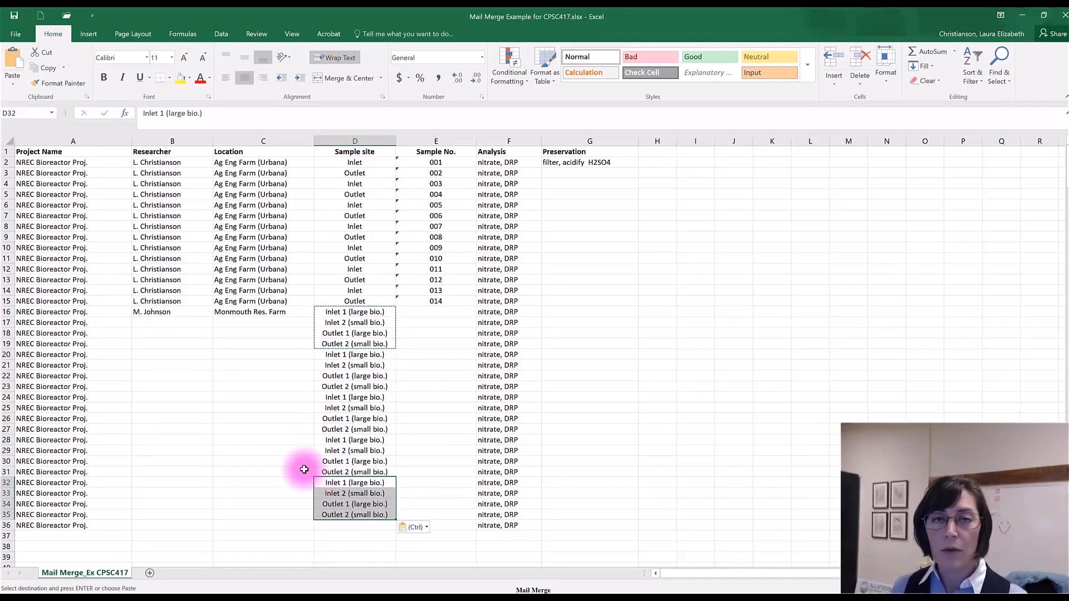
Enter '001 as text in E16 and fill the sample number series down through E36.
{"action": "left_click", "coordinate": [438, 312]}
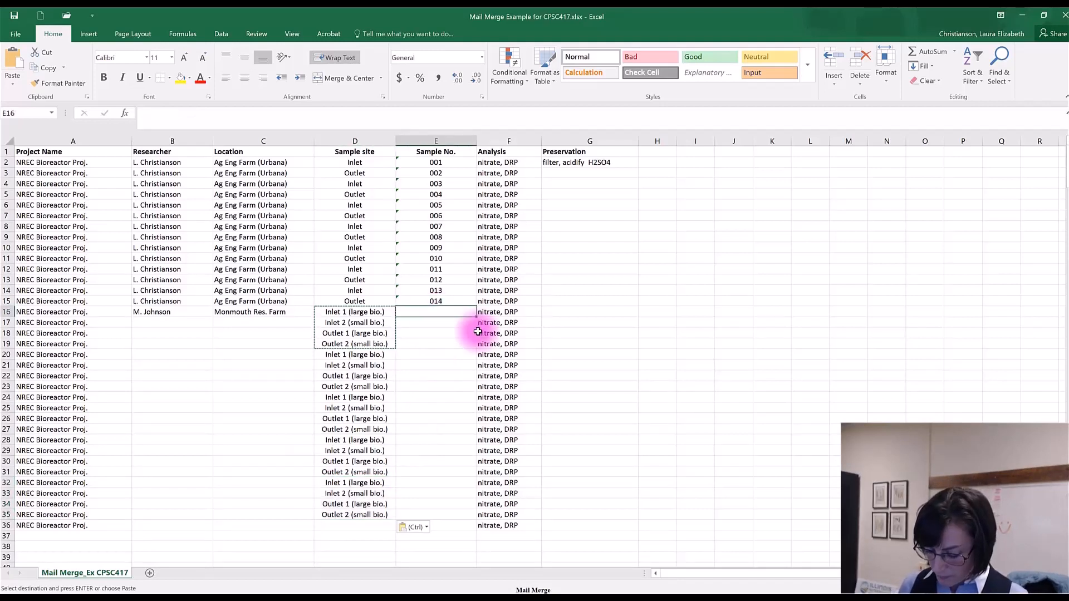
{"action": "type", "text": "'00"}
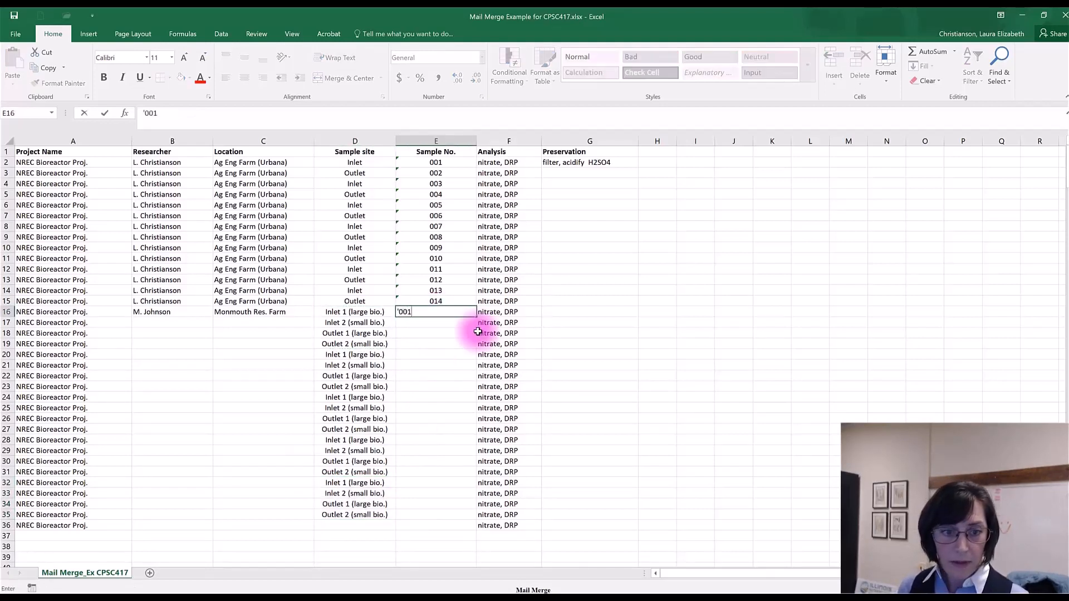
{"action": "type", "text": "1"}
{"action": "key", "text": "ctrl+Return"}
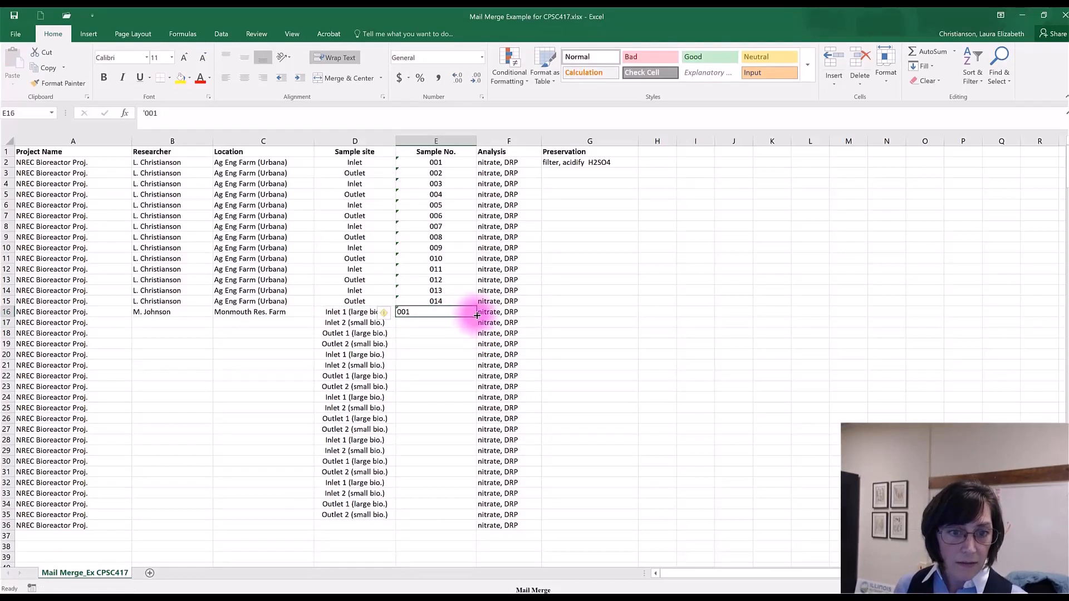
{"action": "double_click", "coordinate": [477, 315]}
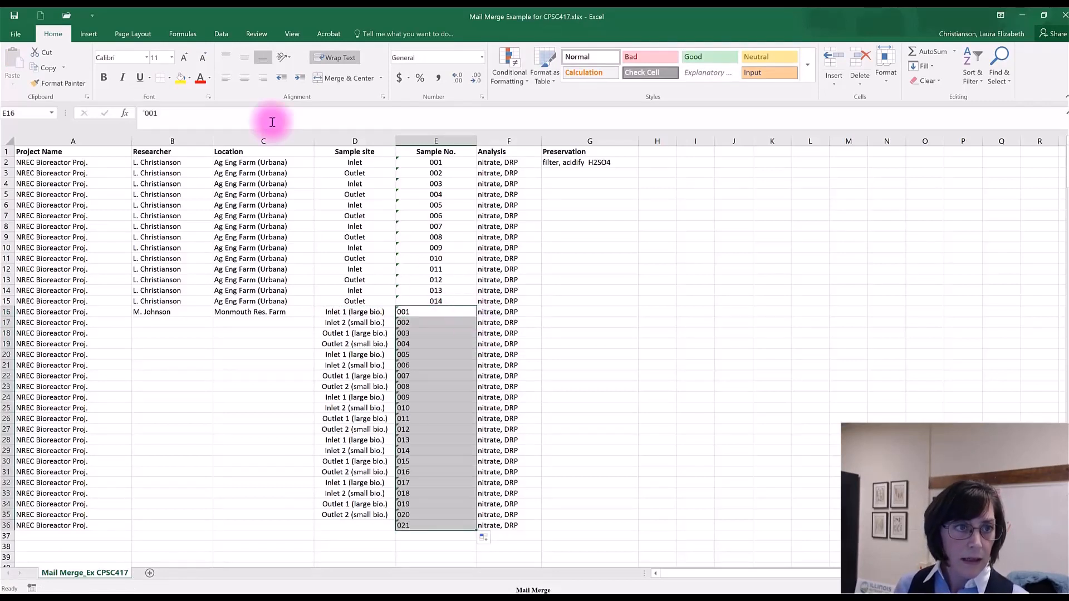
Center the sample numbers in E16:E36 and fill the Monmouth researcher and location from B16:C16 down through row 36.
{"action": "left_click", "coordinate": [246, 77]}
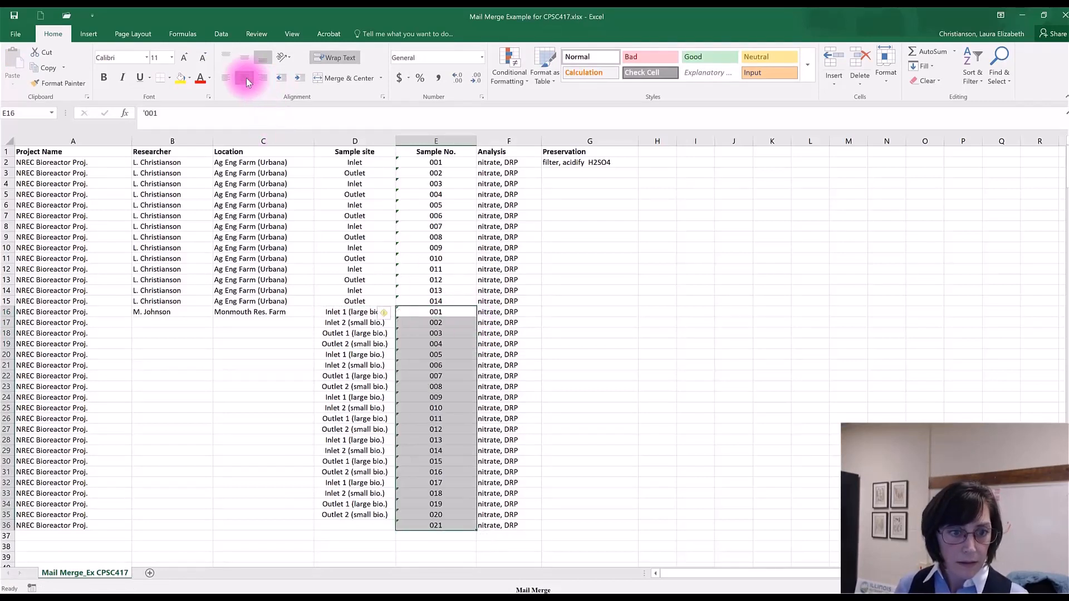
{"action": "left_click", "coordinate": [194, 311]}
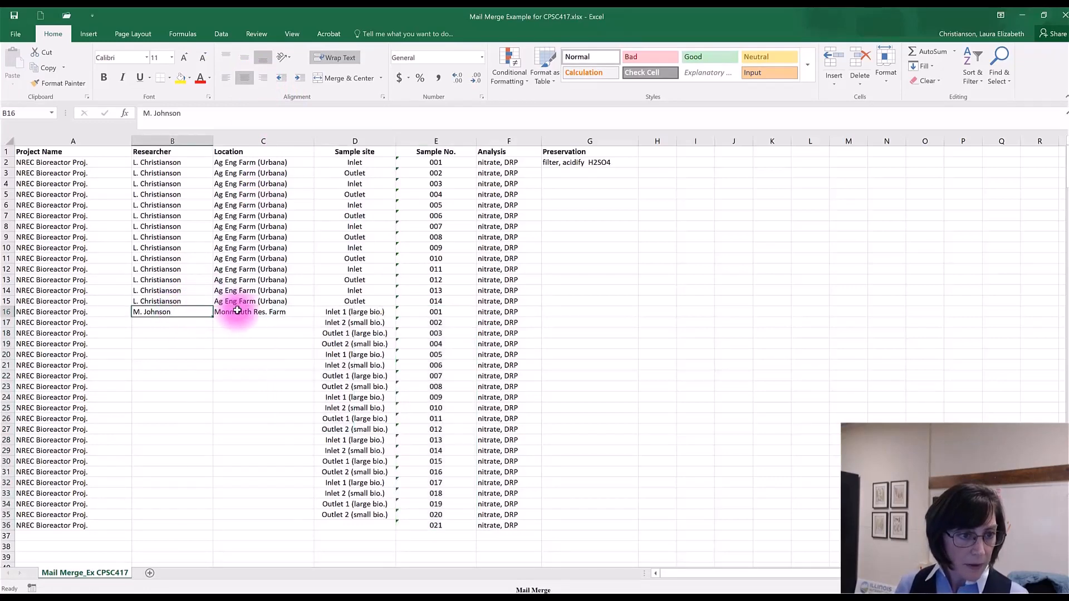
{"action": "left_click_drag", "start_coordinate": [238, 311], "coordinate": [305, 313]}
{"action": "double_click", "coordinate": [314, 318]}
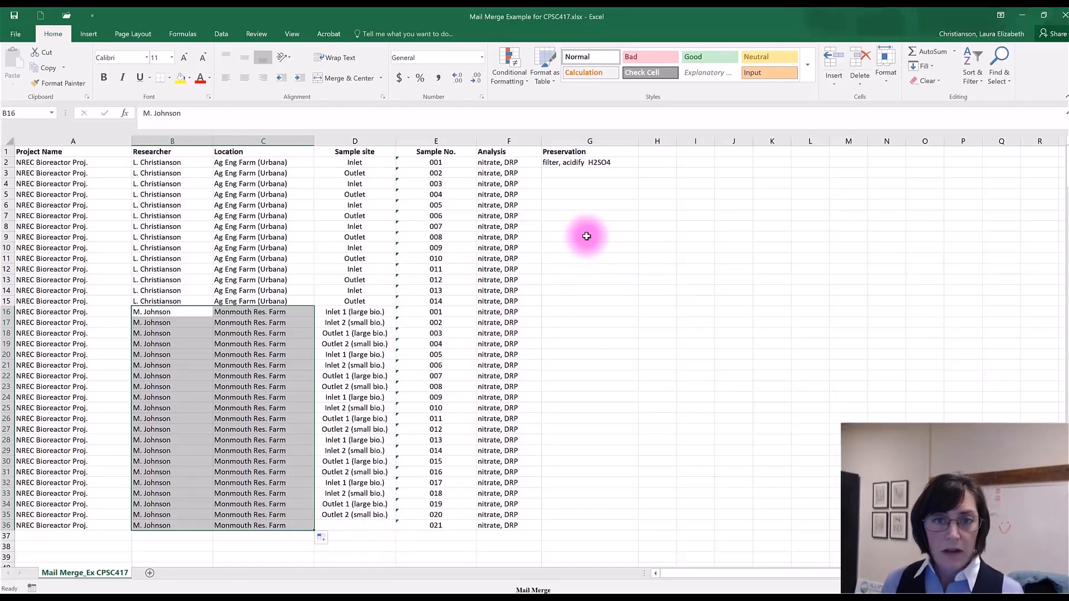
Try to fill the Preservation entry in G2 down the column through G36.
{"action": "left_click", "coordinate": [602, 162]}
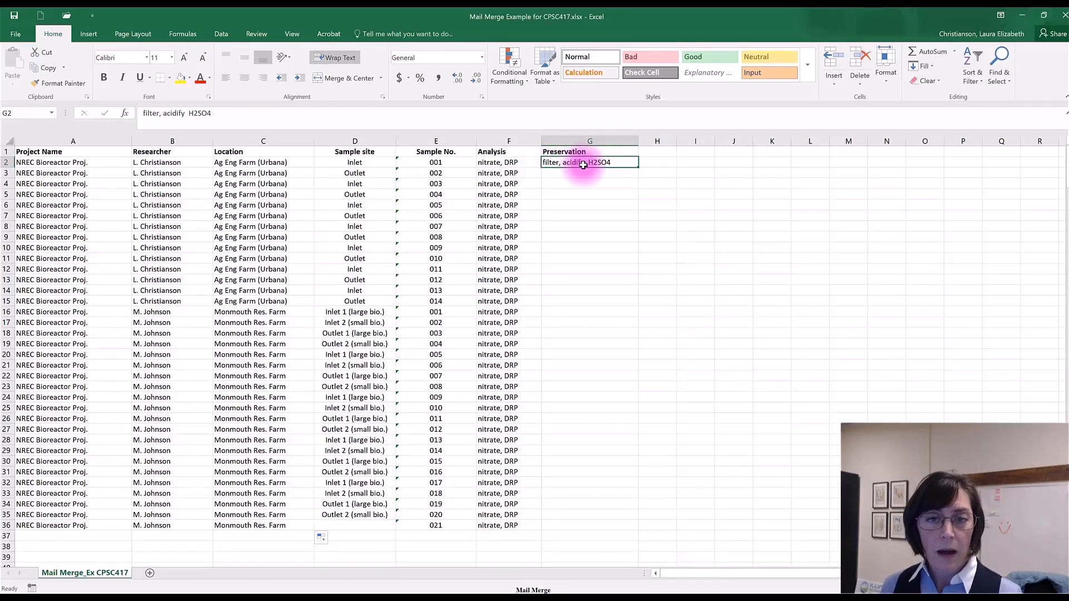
{"action": "double_click", "coordinate": [639, 168]}
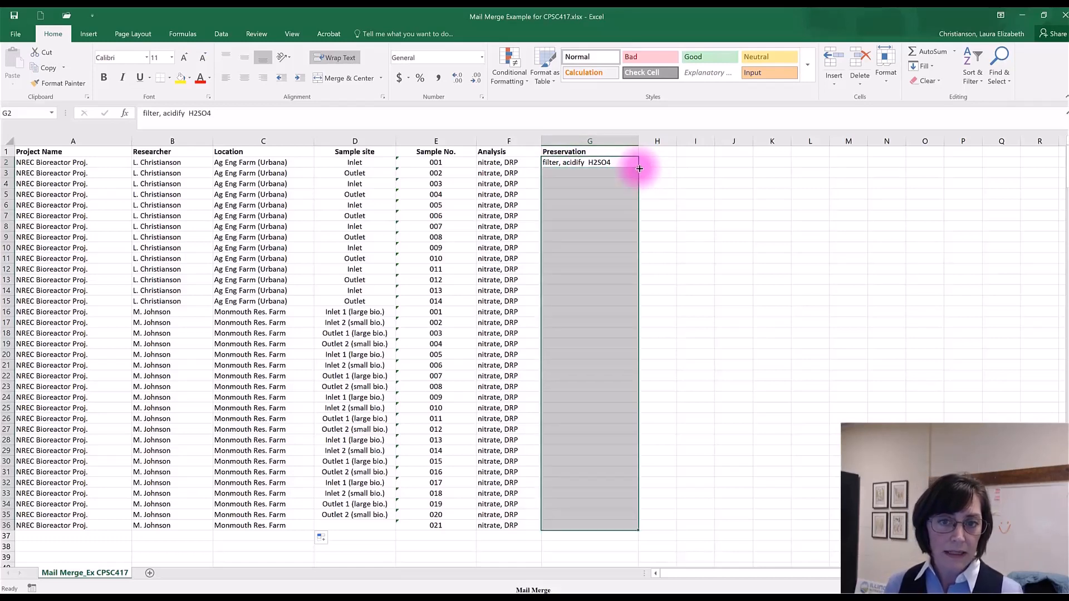
{"action": "left_click", "coordinate": [616, 173]}
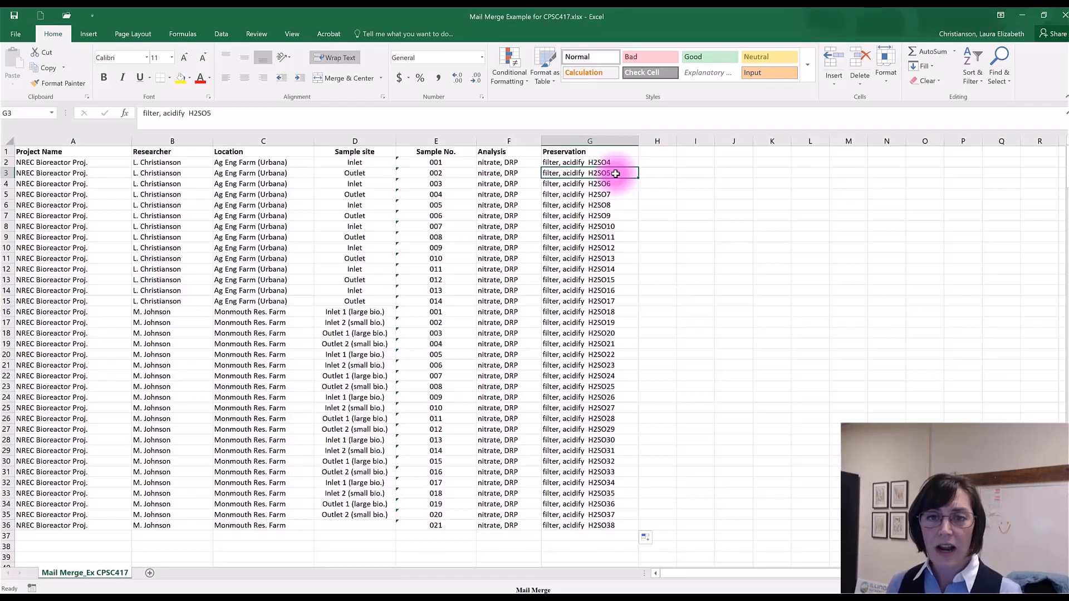
Copy the "filter, acidify H2SO4" entry from G2 and paste it over G3:G36.
{"action": "left_click", "coordinate": [619, 162]}
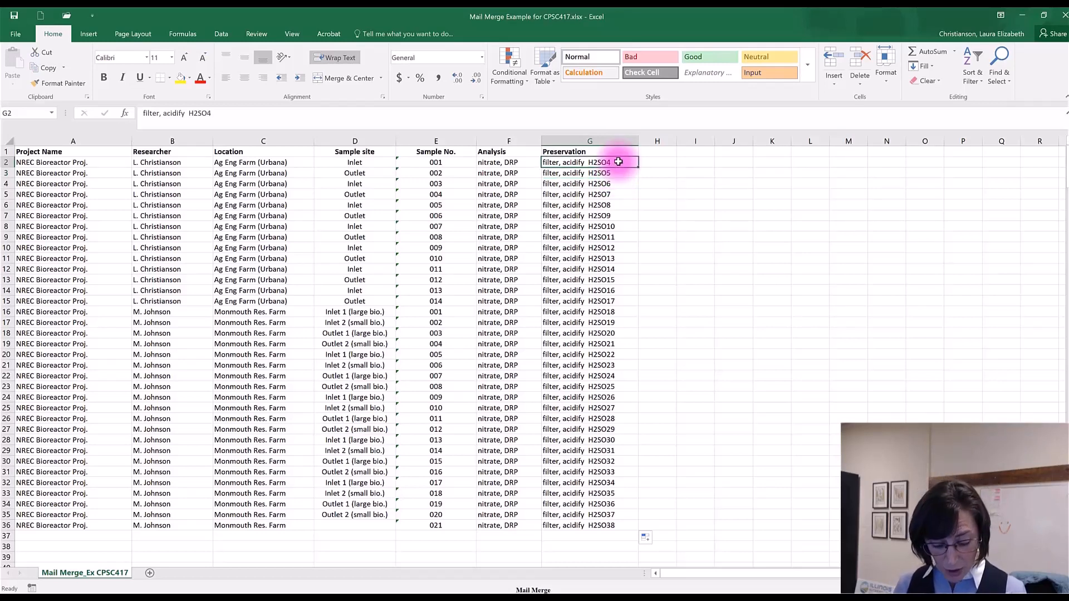
{"action": "key", "text": "ctrl+c"}
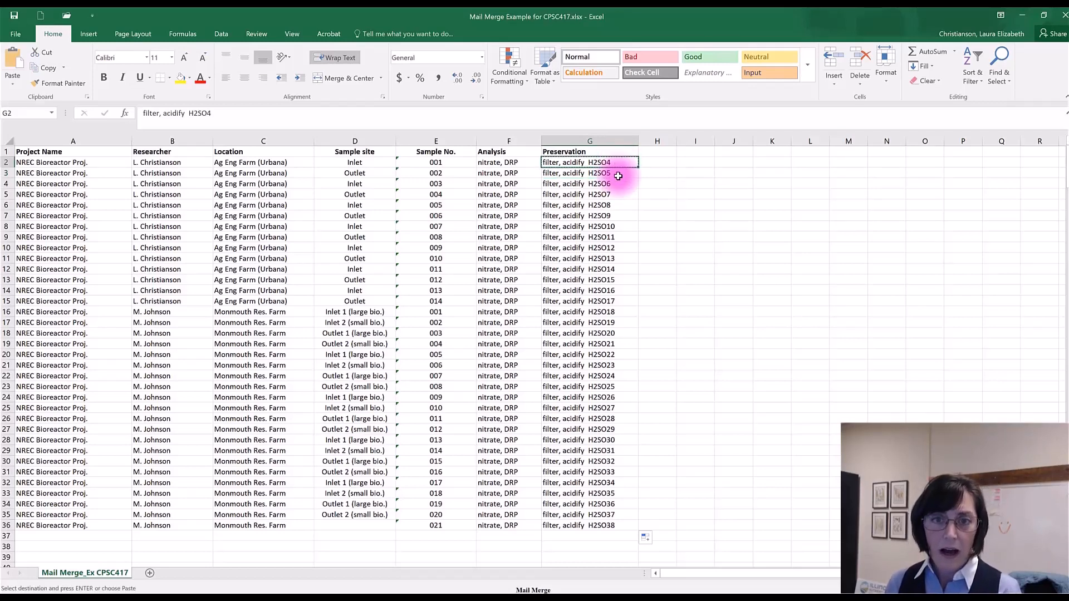
{"action": "left_click_drag", "start_coordinate": [616, 172], "coordinate": [618, 518]}
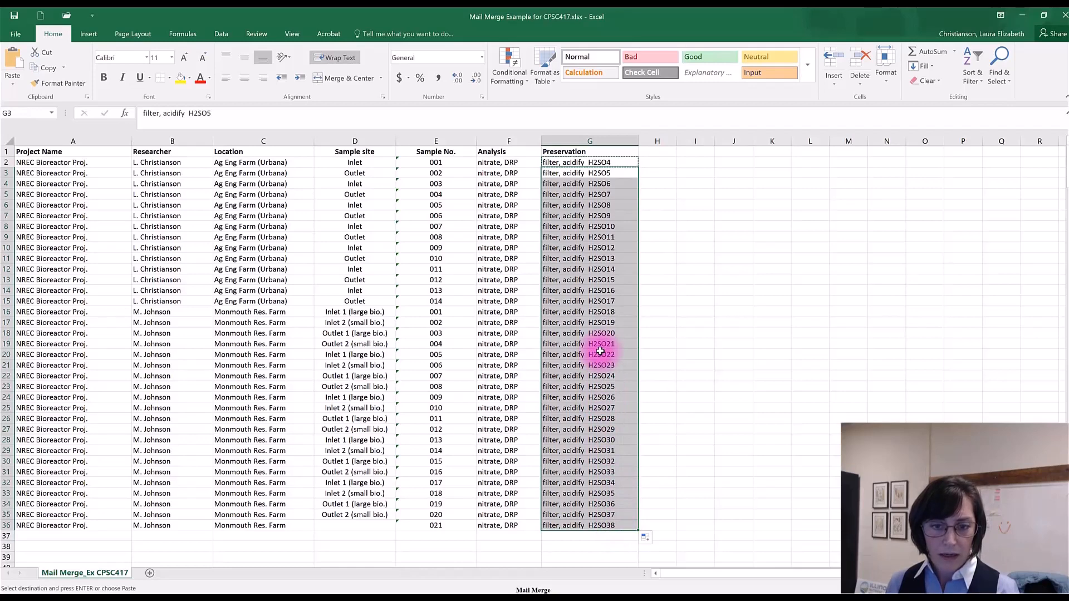
{"action": "key", "text": "ctrl+v"}
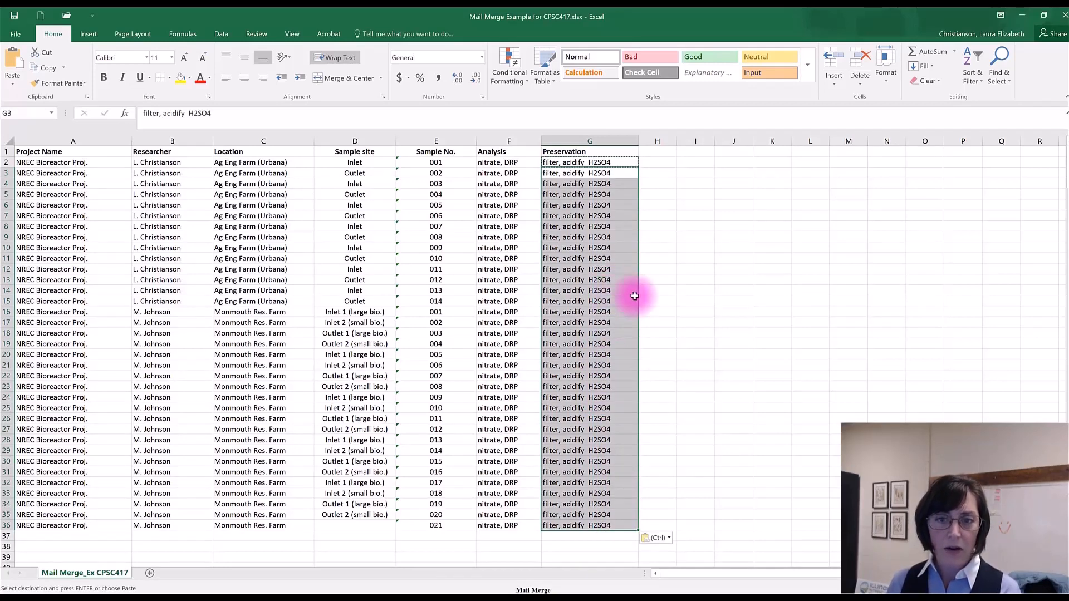
Save the completed label data workbook and close it.
{"action": "left_click", "coordinate": [669, 271]}
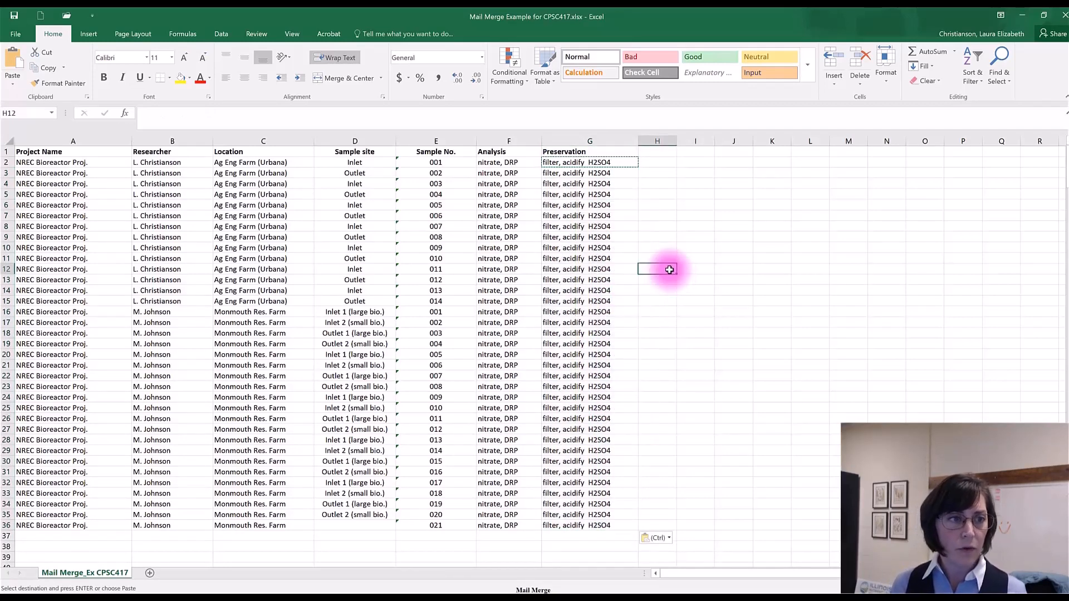
{"action": "left_click", "coordinate": [15, 19]}
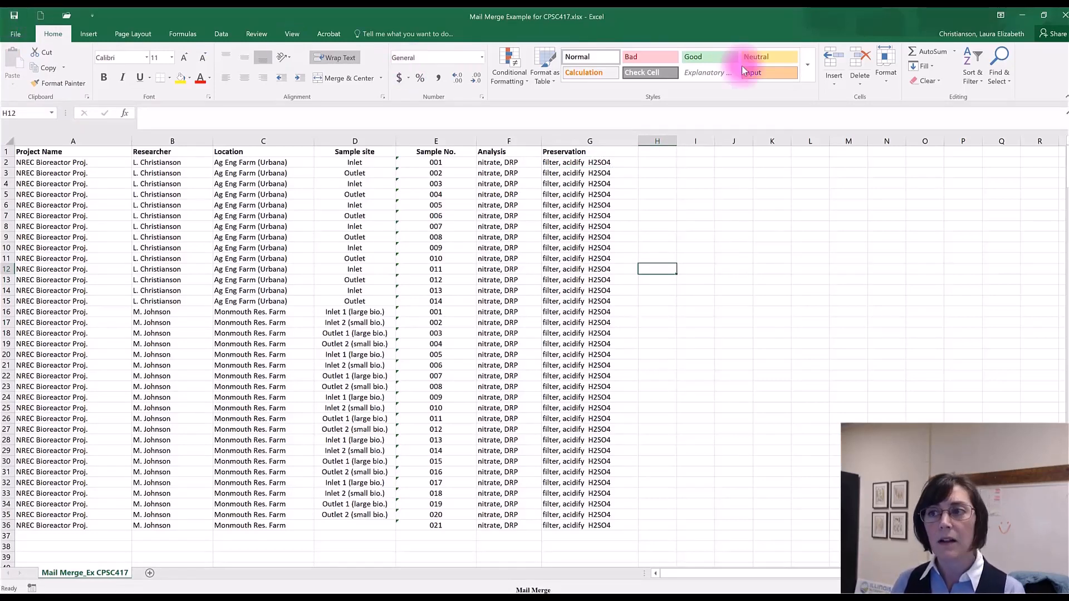
{"action": "left_click", "coordinate": [1065, 19]}
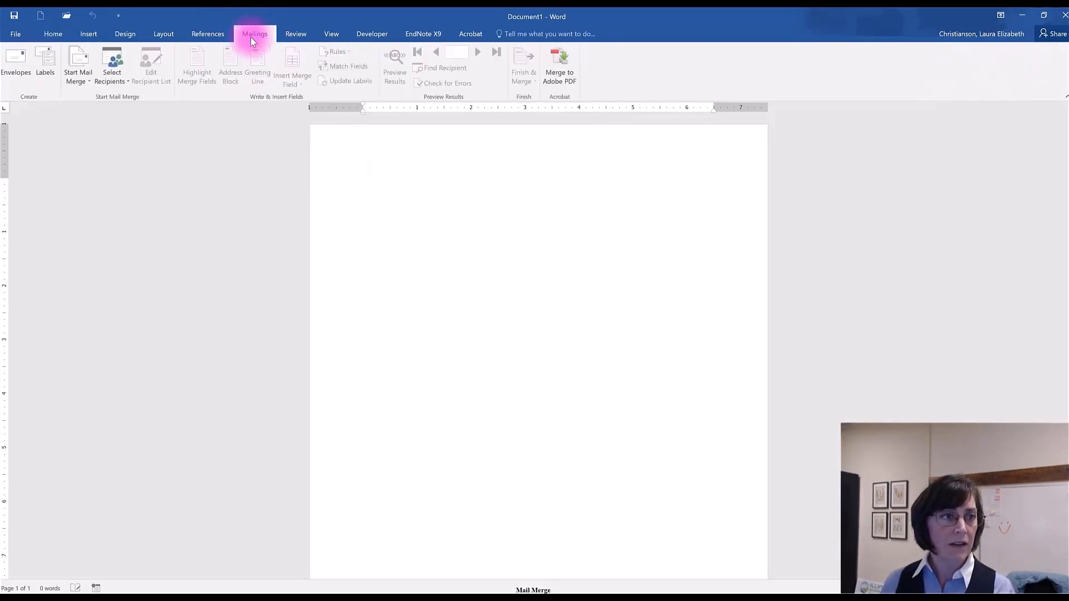
In the blank Word document, start a Labels mail merge and set the label vendor to Avery US Letter.
{"action": "left_click", "coordinate": [81, 86]}
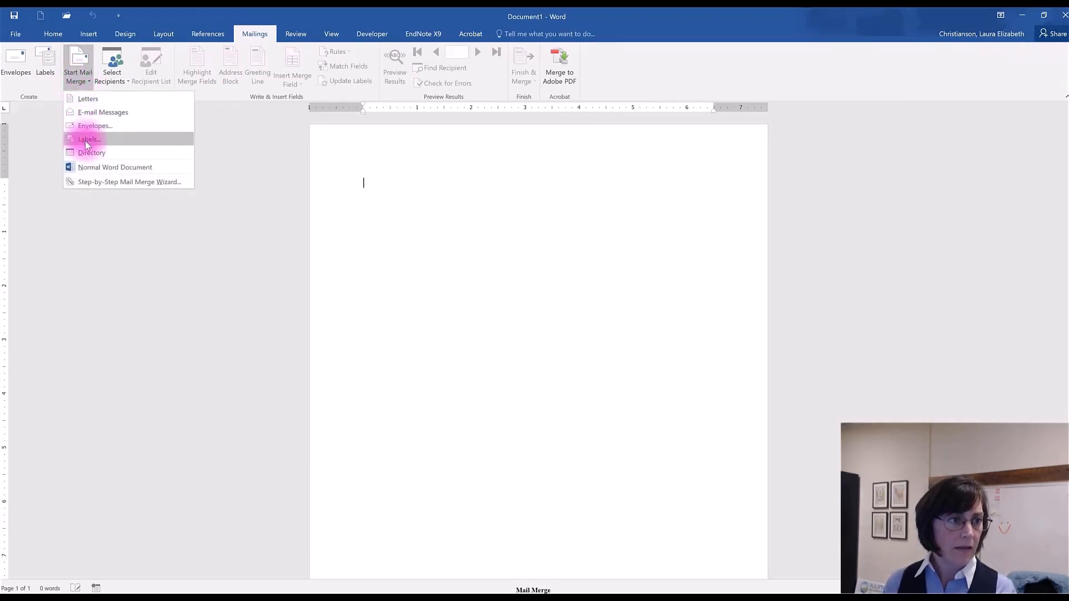
{"action": "left_click", "coordinate": [102, 139]}
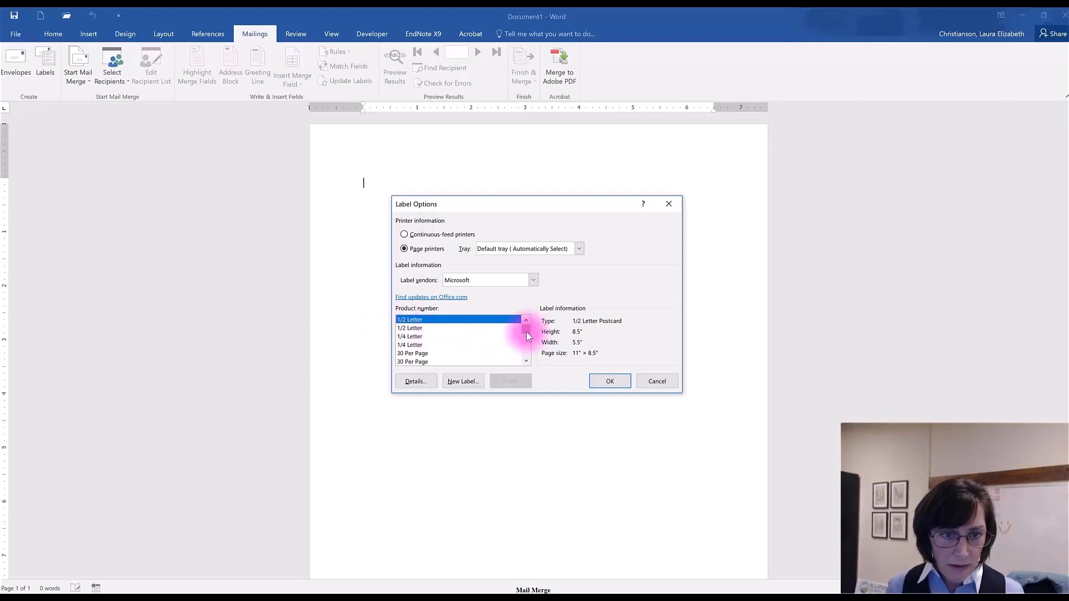
{"action": "left_click", "coordinate": [533, 280]}
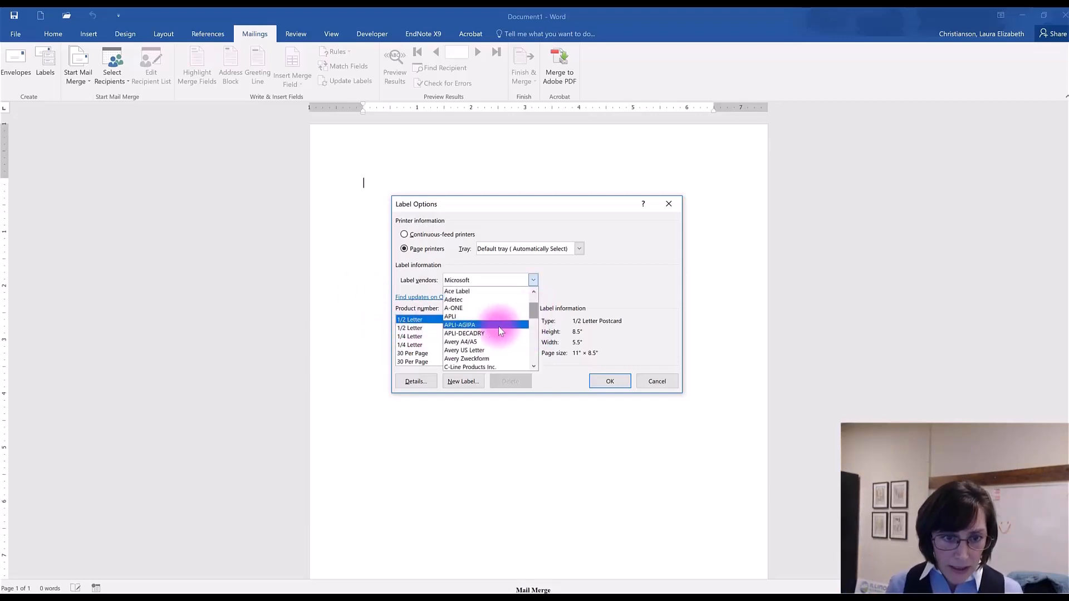
{"action": "left_click", "coordinate": [465, 350]}
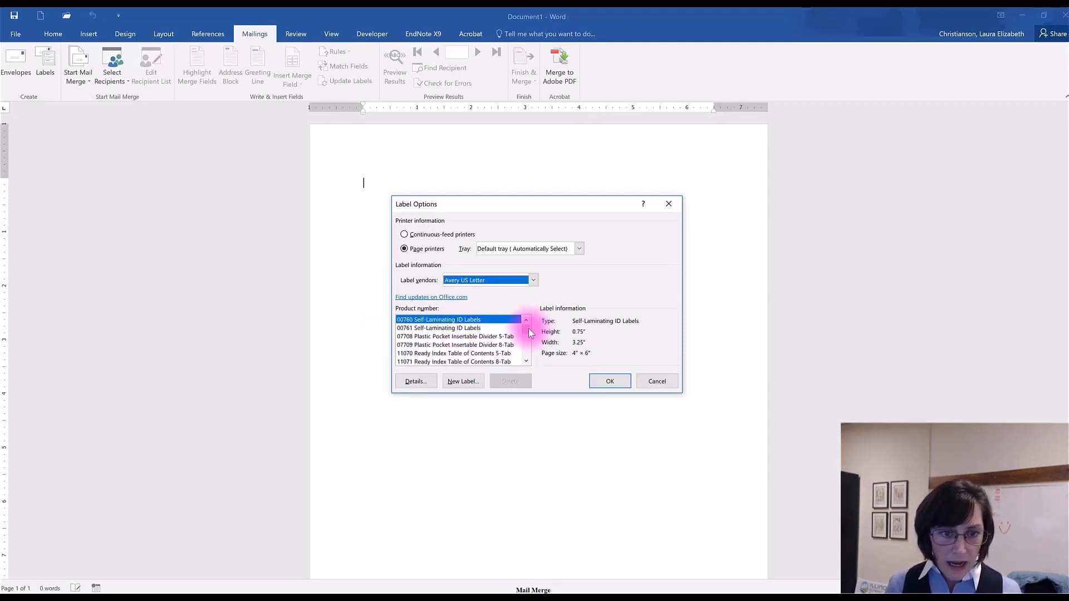
Choose product number 5160 Easy Peel Address Labels and apply the label options to the document.
{"action": "mouse_move", "coordinate": [526, 330]}
{"action": "left_mouse_down"}
{"action": "mouse_move", "coordinate": [527, 346]}
{"action": "mouse_move", "coordinate": [526, 337]}
{"action": "left_mouse_up"}
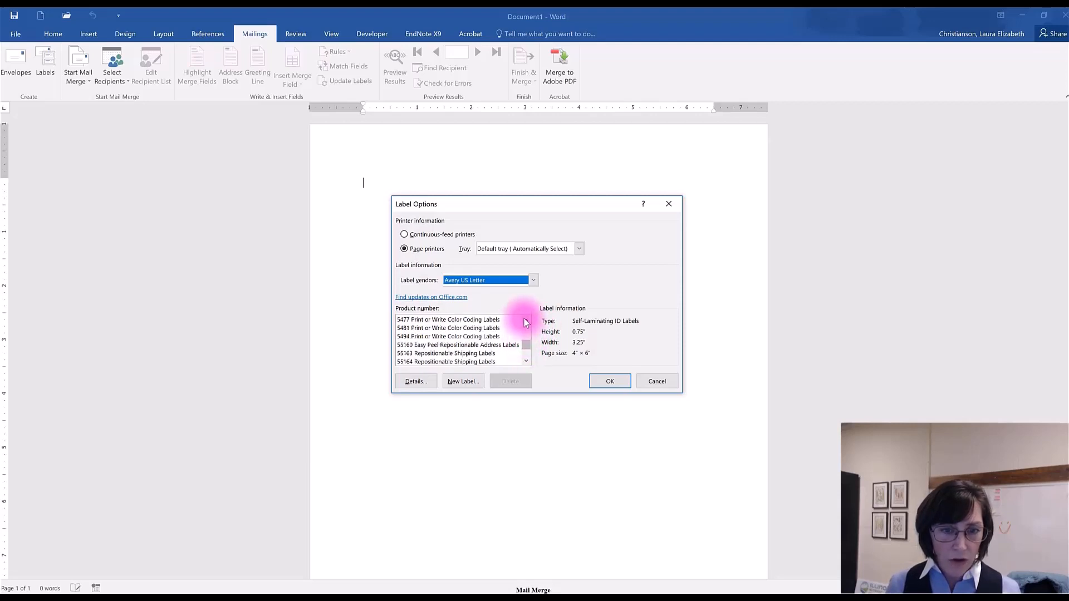
{"action": "left_click", "coordinate": [527, 319]}
{"action": "left_click", "coordinate": [526, 320]}
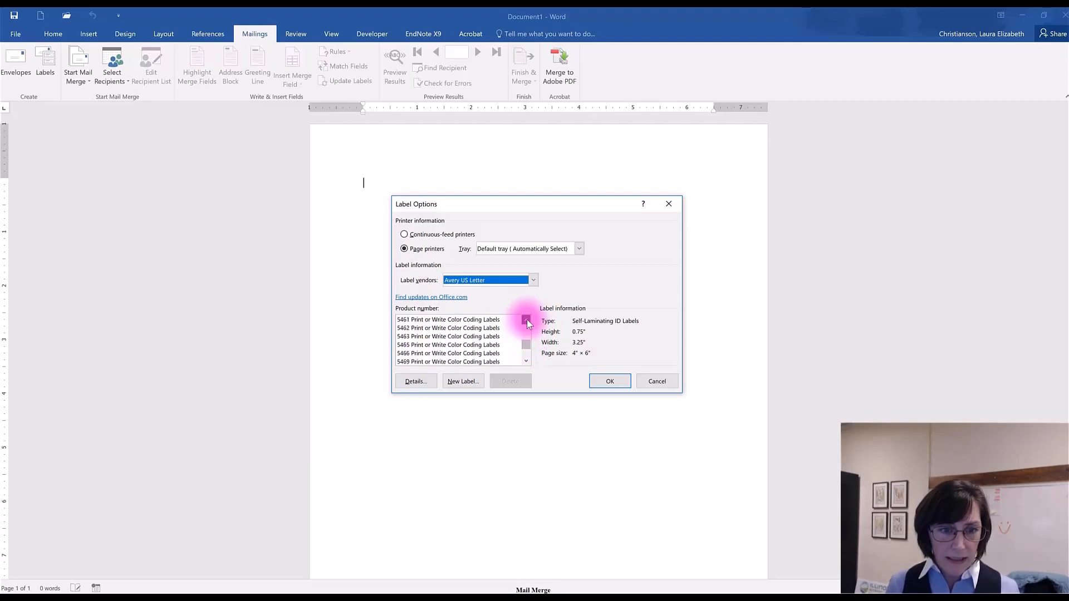
{"action": "left_click_drag", "start_coordinate": [526, 320], "coordinate": [529, 319]}
{"action": "left_click", "coordinate": [414, 328]}
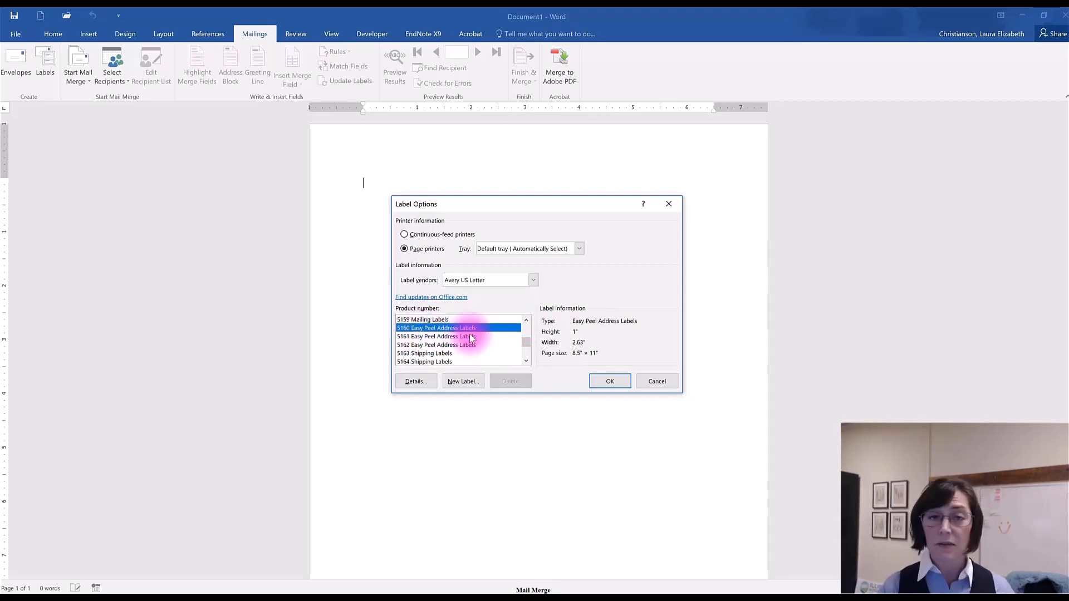
{"action": "left_click", "coordinate": [610, 381]}
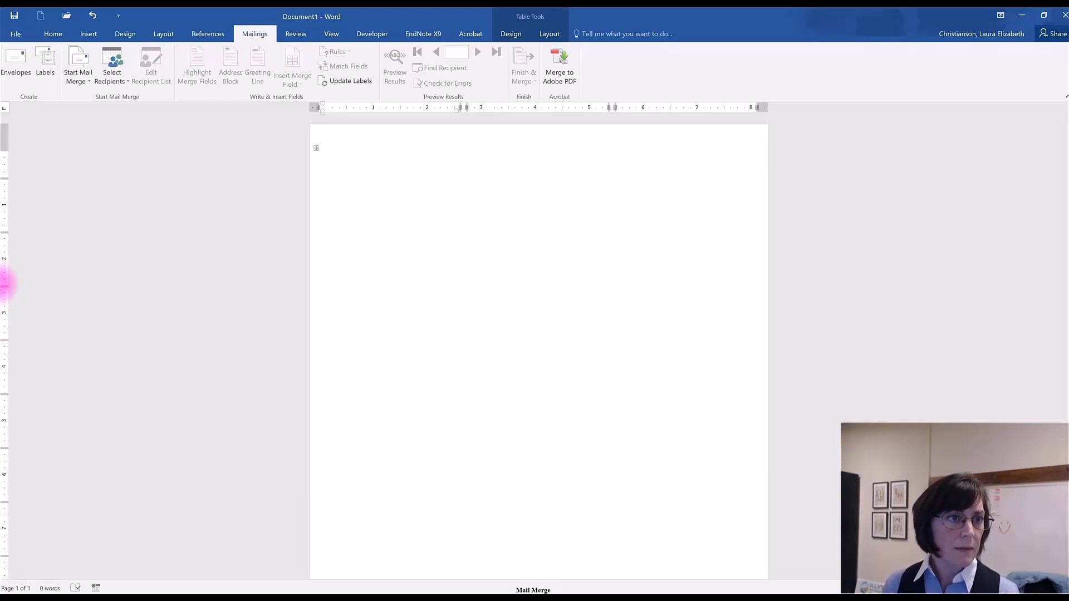
Connect Mail Merge Example for CPSC417.xlsx from the Desktop as the existing recipient list, using the 'Mail Merge_Ex CPSC417$' table with column headers.
{"action": "left_click", "coordinate": [121, 83]}
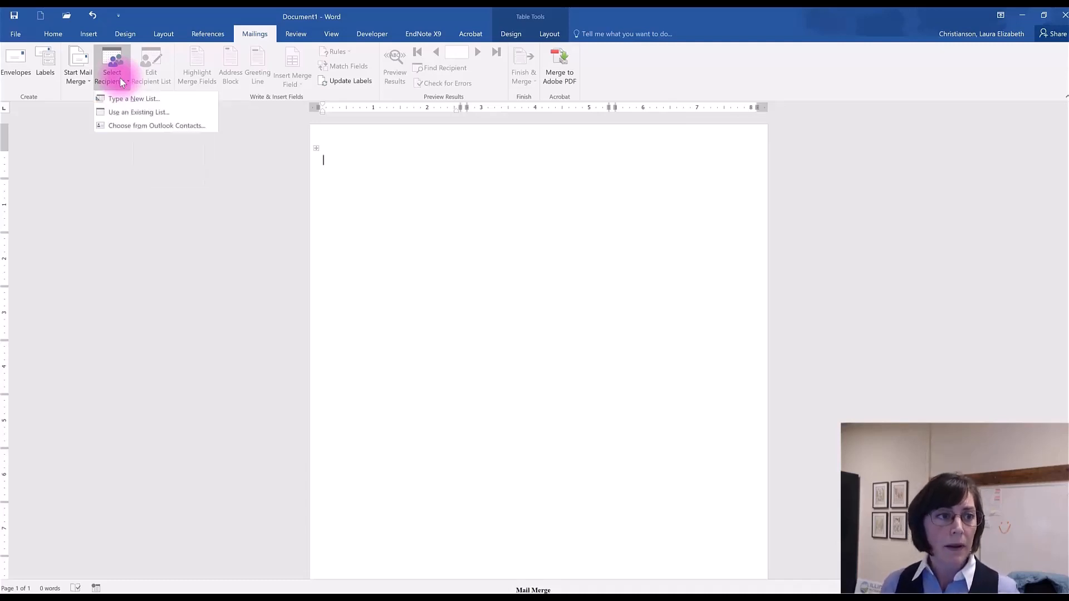
{"action": "left_click", "coordinate": [133, 113]}
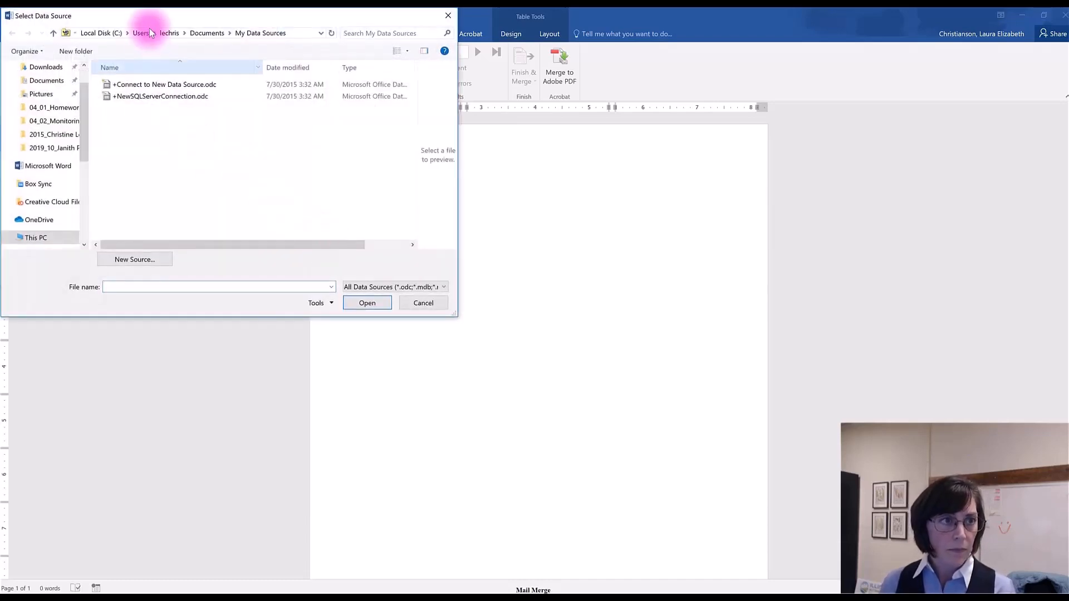
{"action": "left_click_drag", "start_coordinate": [150, 17], "coordinate": [366, 146]}
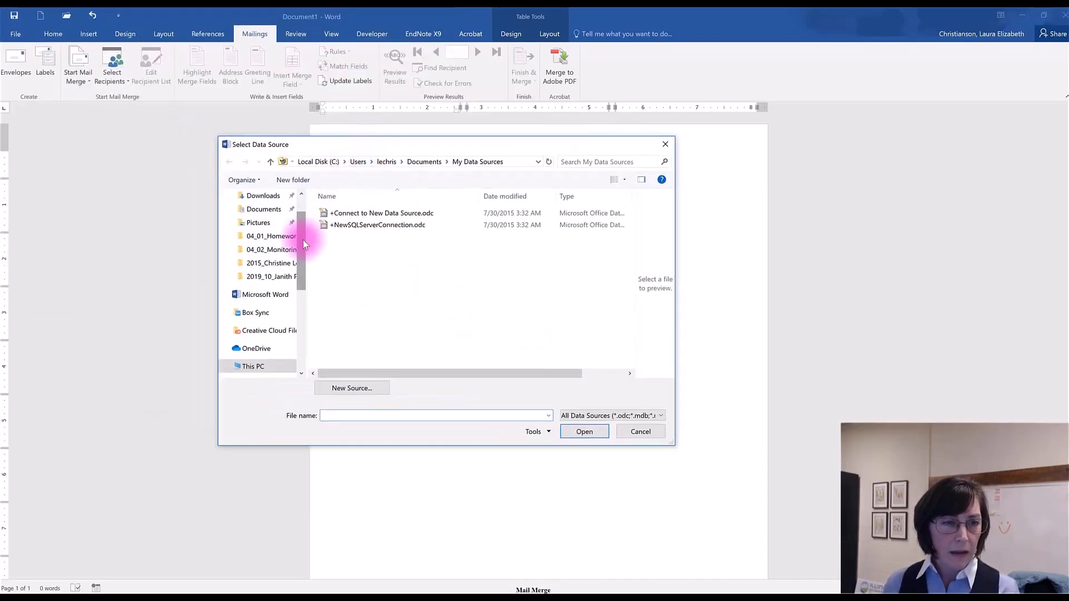
{"action": "left_click_drag", "start_coordinate": [303, 239], "coordinate": [302, 207]}
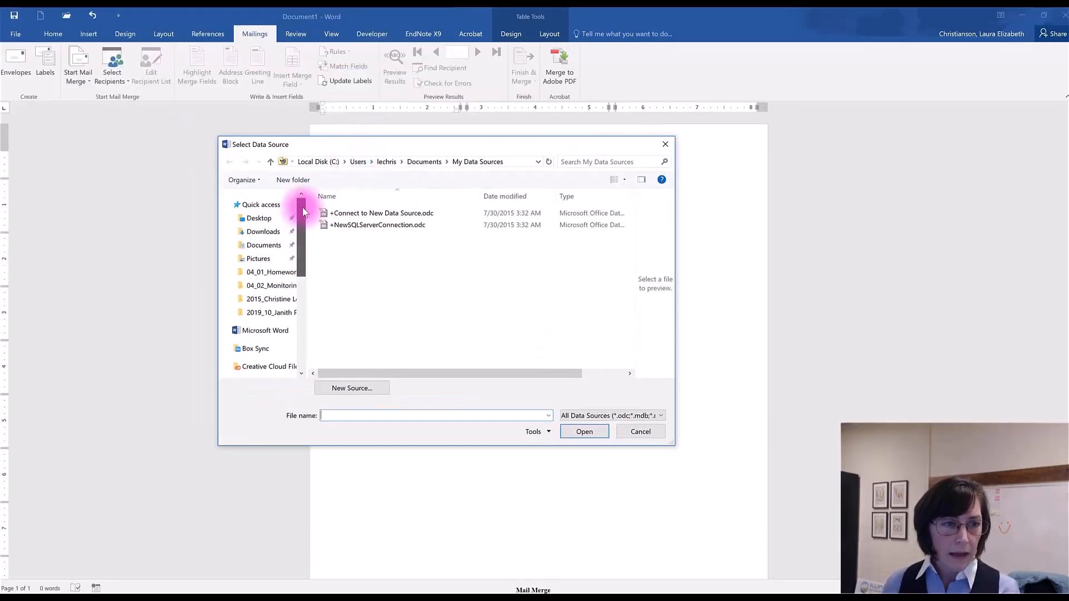
{"action": "left_click", "coordinate": [264, 220]}
{"action": "left_click", "coordinate": [358, 284]}
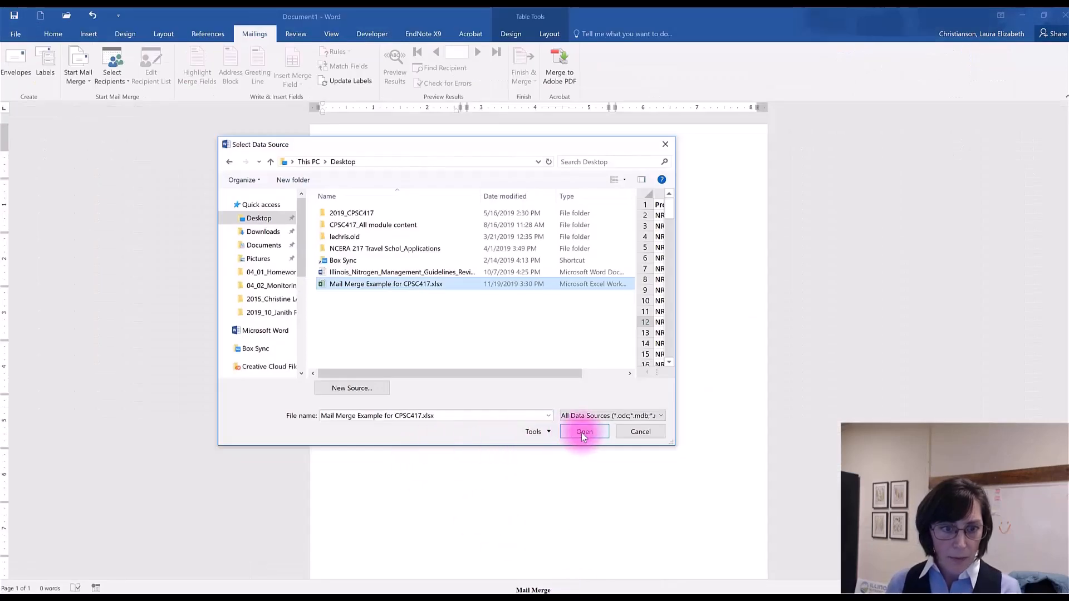
{"action": "left_click", "coordinate": [581, 433]}
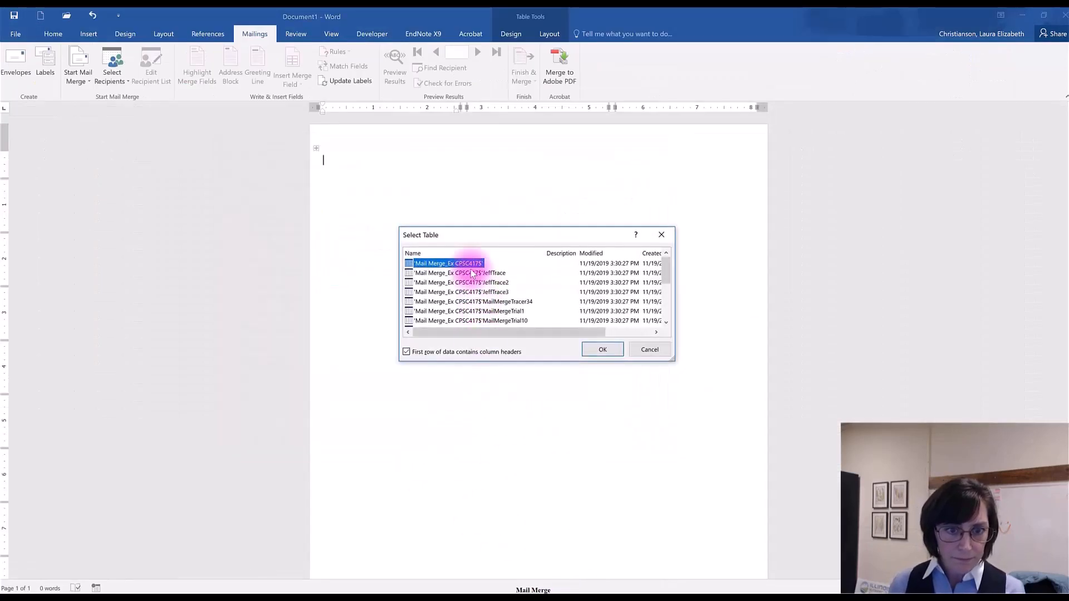
{"action": "left_click", "coordinate": [605, 349]}
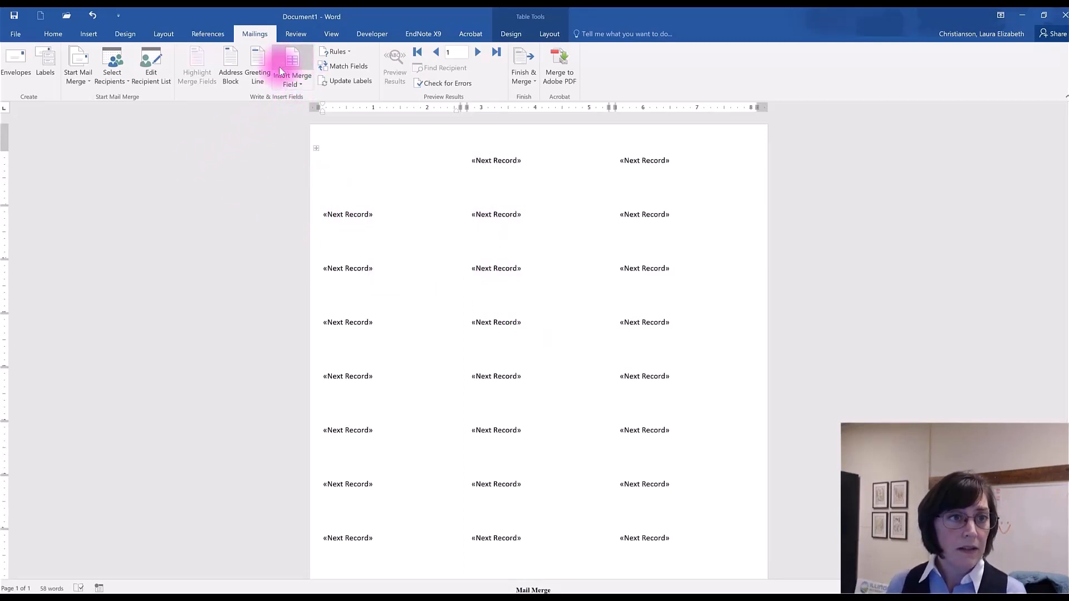
Insert the Project_Name, Researcher and Location merge fields into the first label.
{"action": "left_click", "coordinate": [302, 84]}
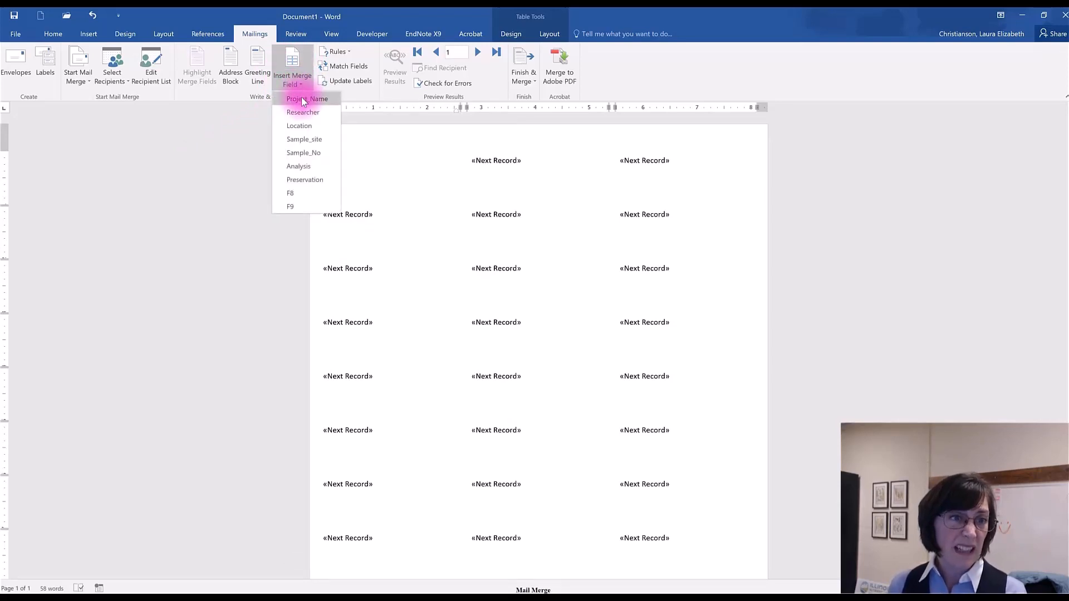
{"action": "left_click", "coordinate": [302, 99]}
{"action": "left_click", "coordinate": [301, 85]}
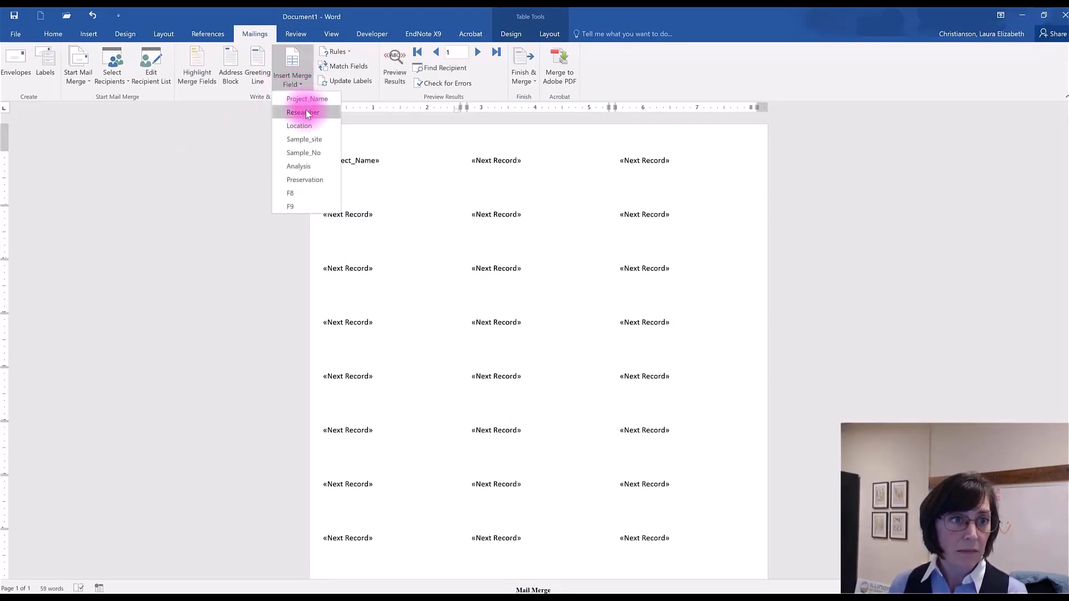
{"action": "left_click", "coordinate": [306, 110]}
{"action": "left_click", "coordinate": [302, 84]}
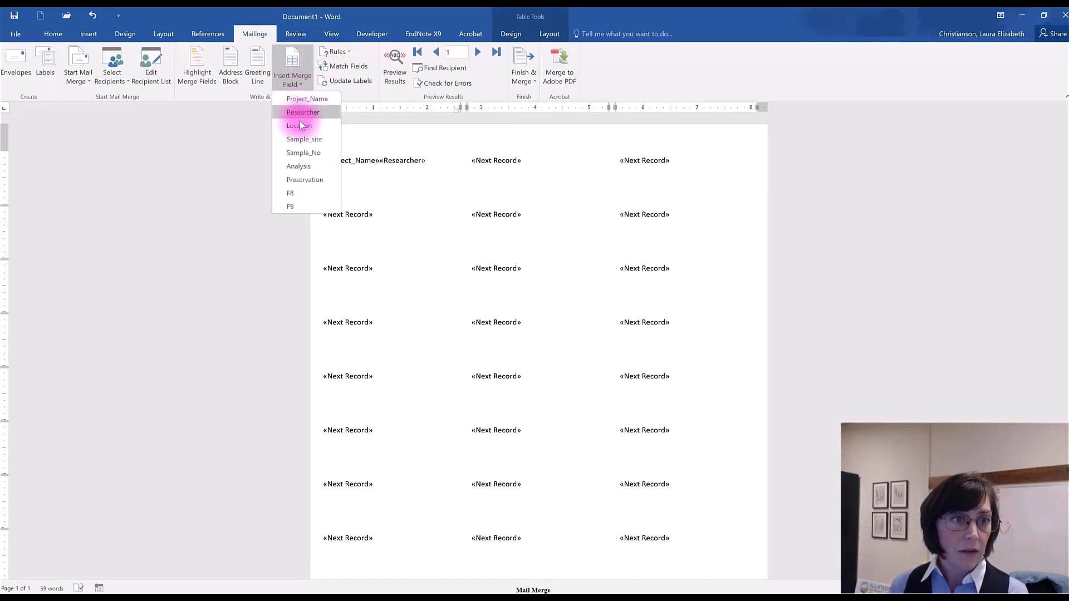
{"action": "left_click", "coordinate": [294, 121]}
Add the Sample_site, Sample_No, Analysis and Preservation merge fields after Location in the first label.
{"action": "left_click", "coordinate": [293, 84]}
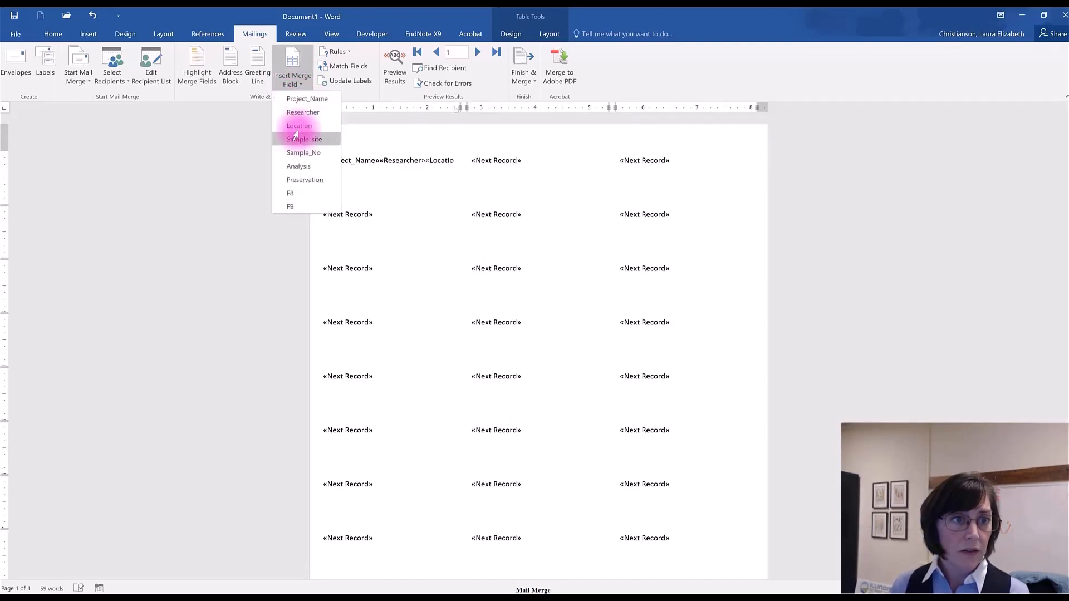
{"action": "left_click", "coordinate": [300, 140]}
{"action": "left_click", "coordinate": [292, 83]}
{"action": "left_click", "coordinate": [295, 151]}
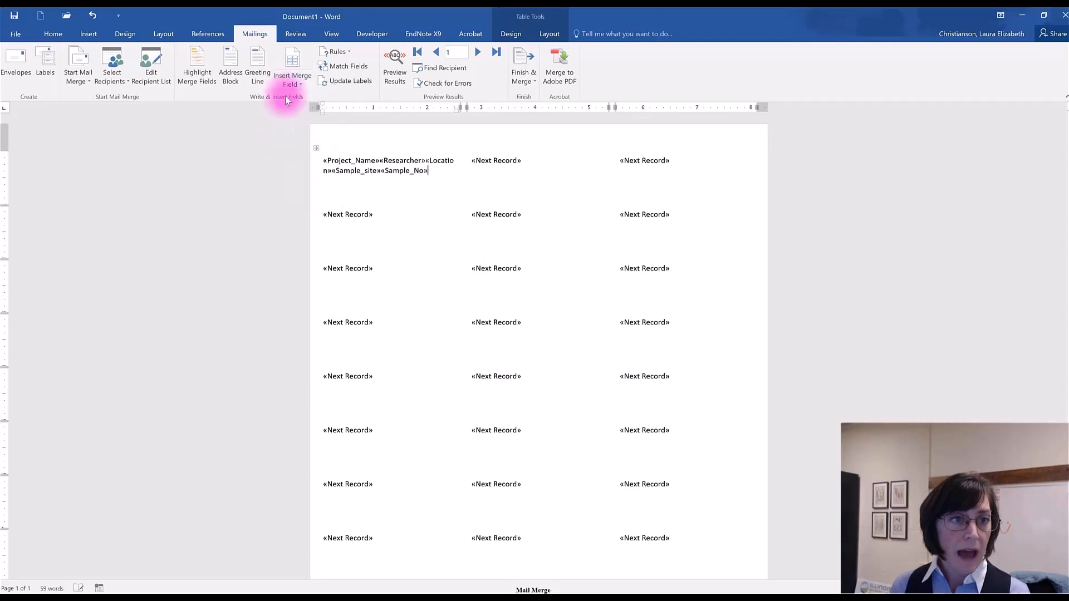
{"action": "left_click", "coordinate": [293, 83]}
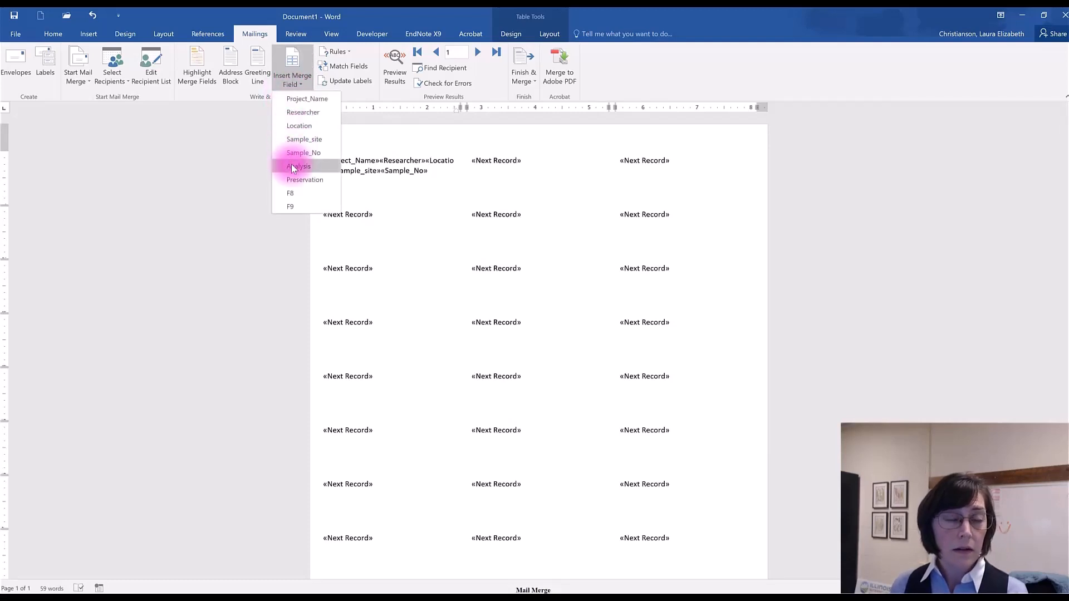
{"action": "left_click", "coordinate": [292, 164]}
{"action": "left_click", "coordinate": [289, 88]}
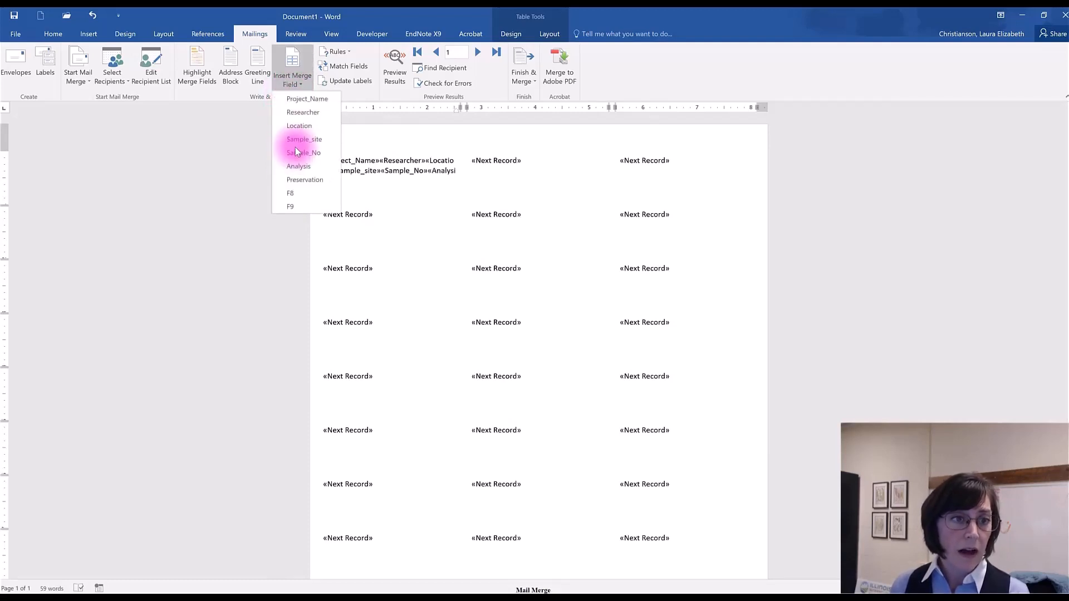
{"action": "left_click", "coordinate": [299, 180]}
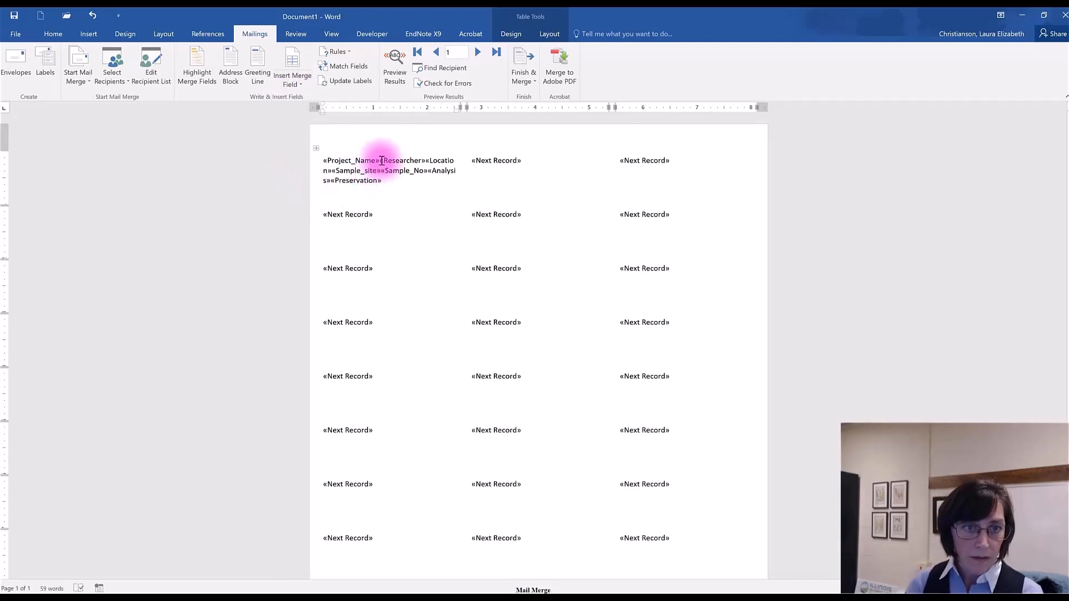
Split the first label's merge fields into four lines, with breaks before Researcher, Sample_site and Sample_No.
{"action": "left_click_drag", "start_coordinate": [369, 161], "coordinate": [396, 181]}
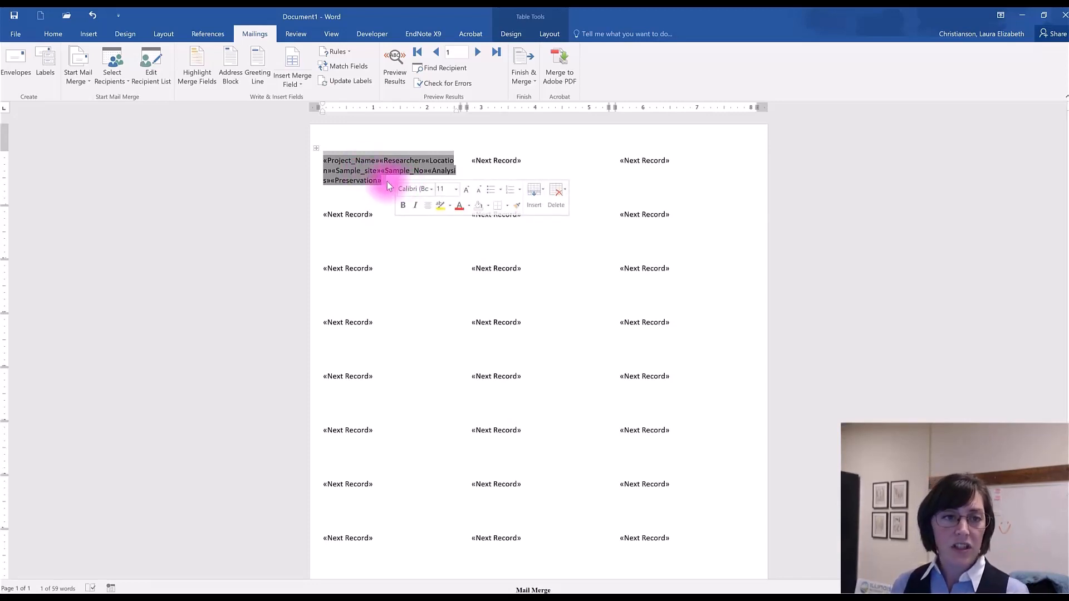
{"action": "left_click", "coordinate": [386, 182]}
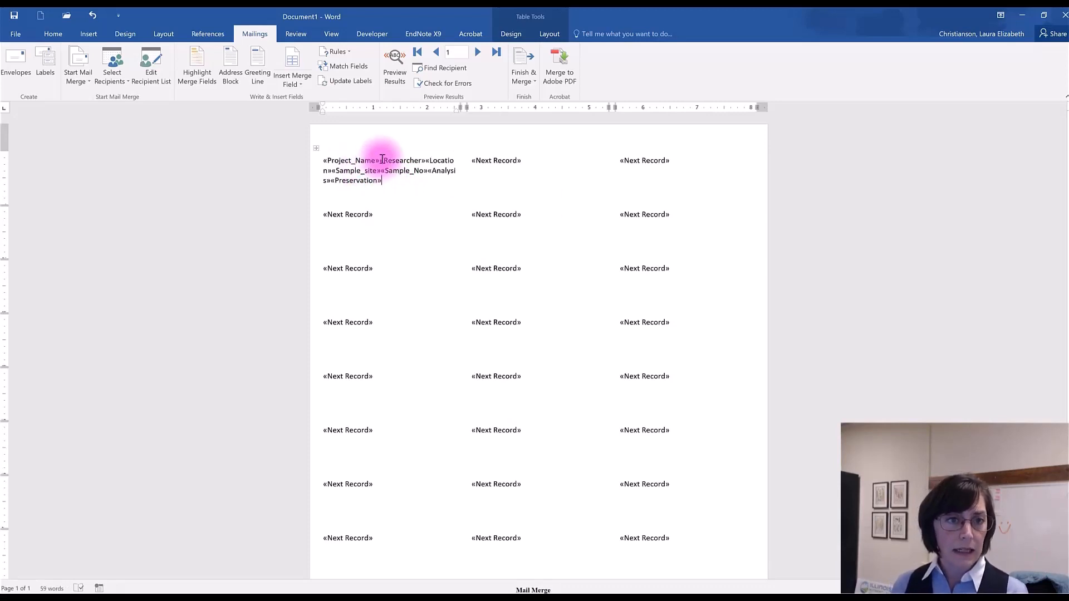
{"action": "left_click", "coordinate": [381, 159]}
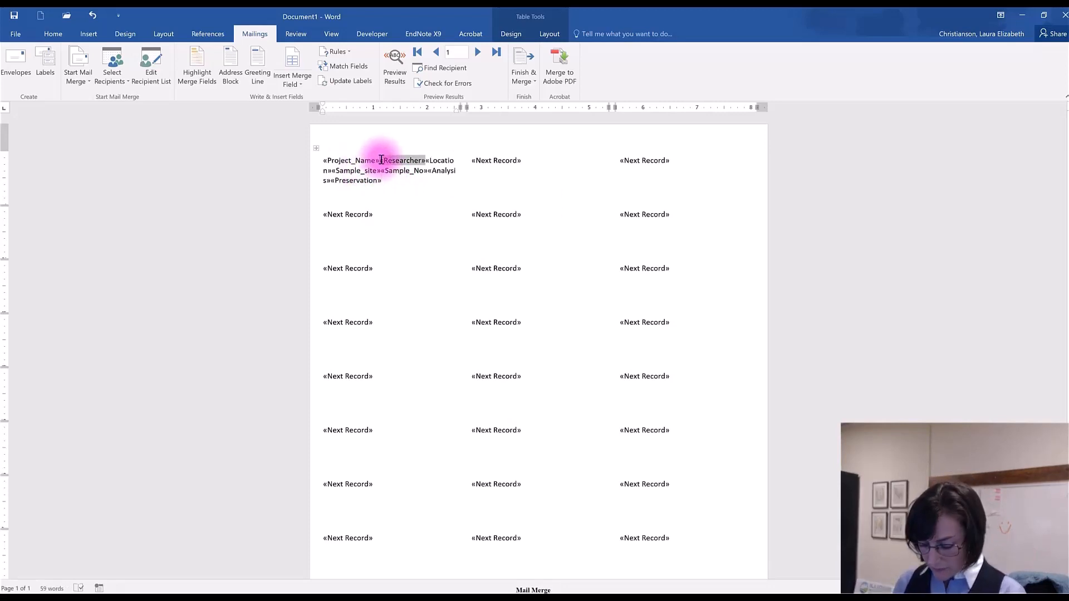
{"action": "key", "text": "Left"}
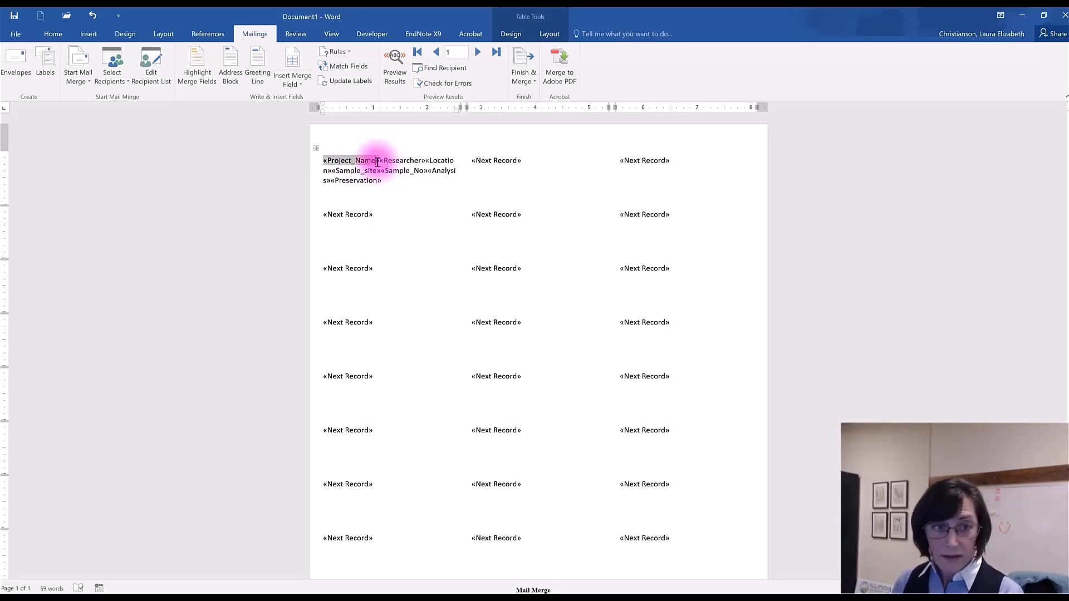
{"action": "left_click", "coordinate": [377, 162]}
{"action": "key", "text": "Return"}
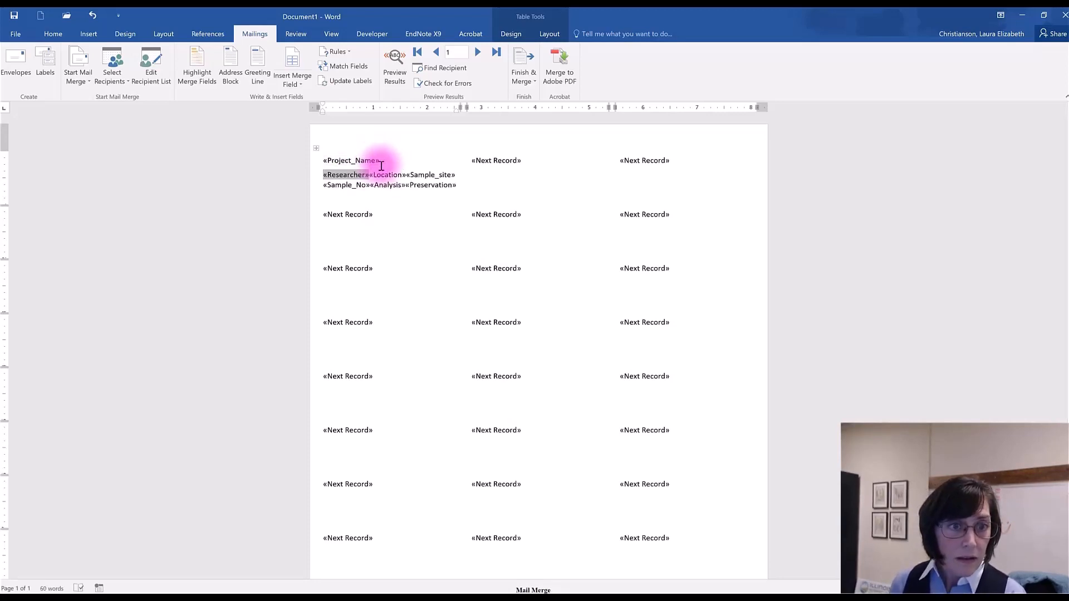
{"action": "left_click", "coordinate": [407, 175]}
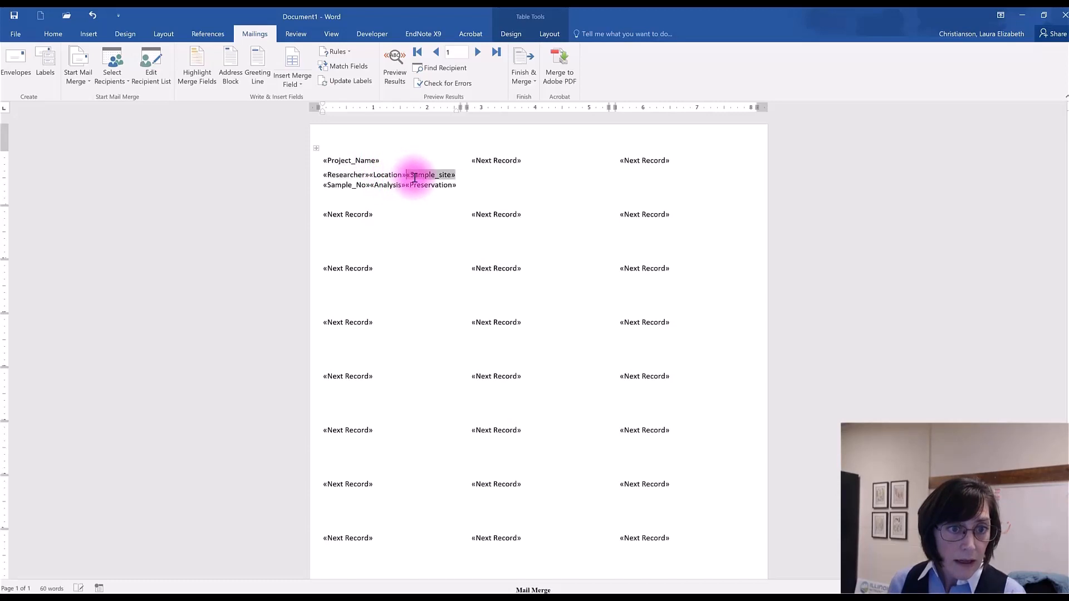
{"action": "key", "text": "Return"}
{"action": "left_click", "coordinate": [376, 190]}
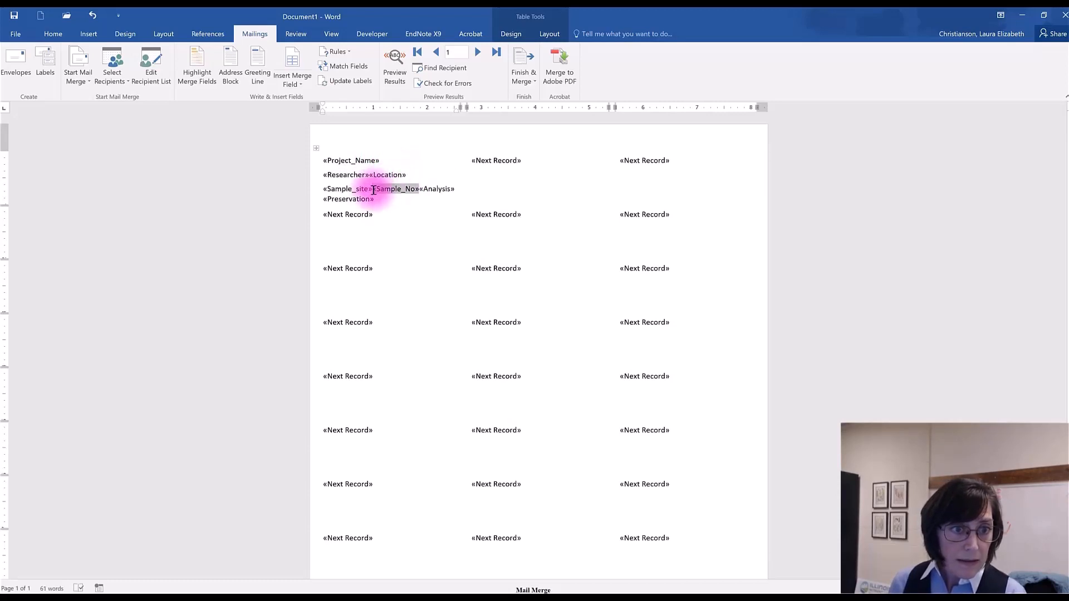
{"action": "key", "text": "Return"}
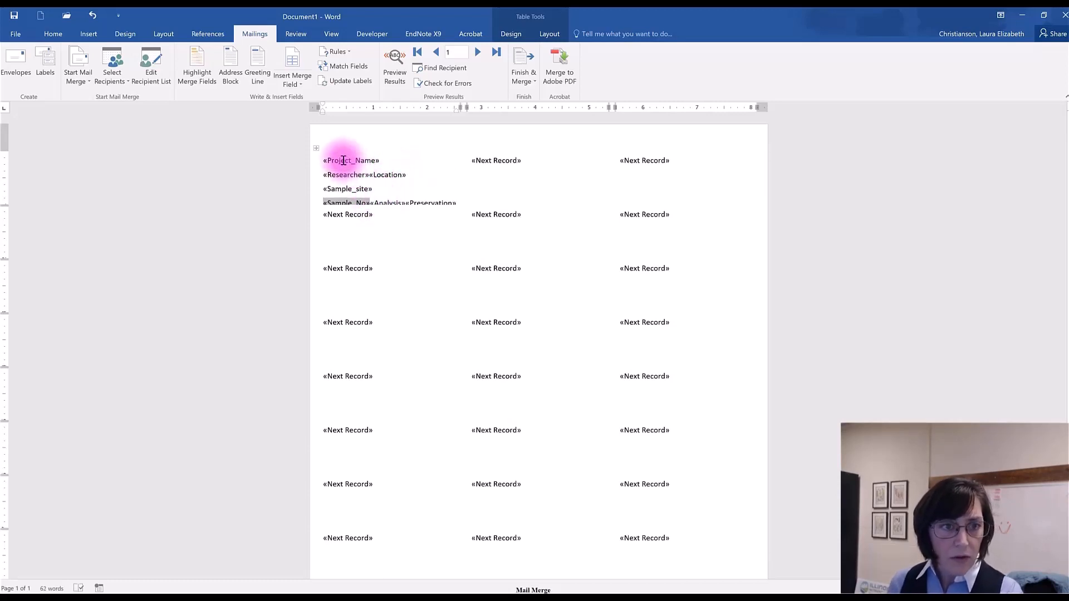
Reduce all of the first label's merge fields to font size 8 and center them.
{"action": "left_click_drag", "start_coordinate": [324, 160], "coordinate": [455, 201]}
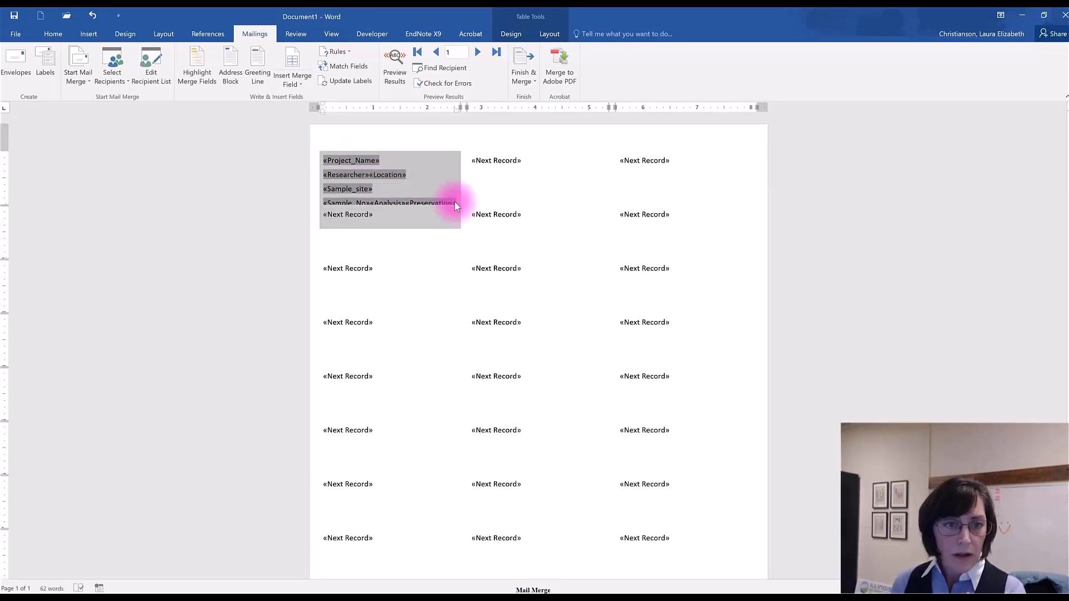
{"action": "left_click", "coordinate": [53, 36]}
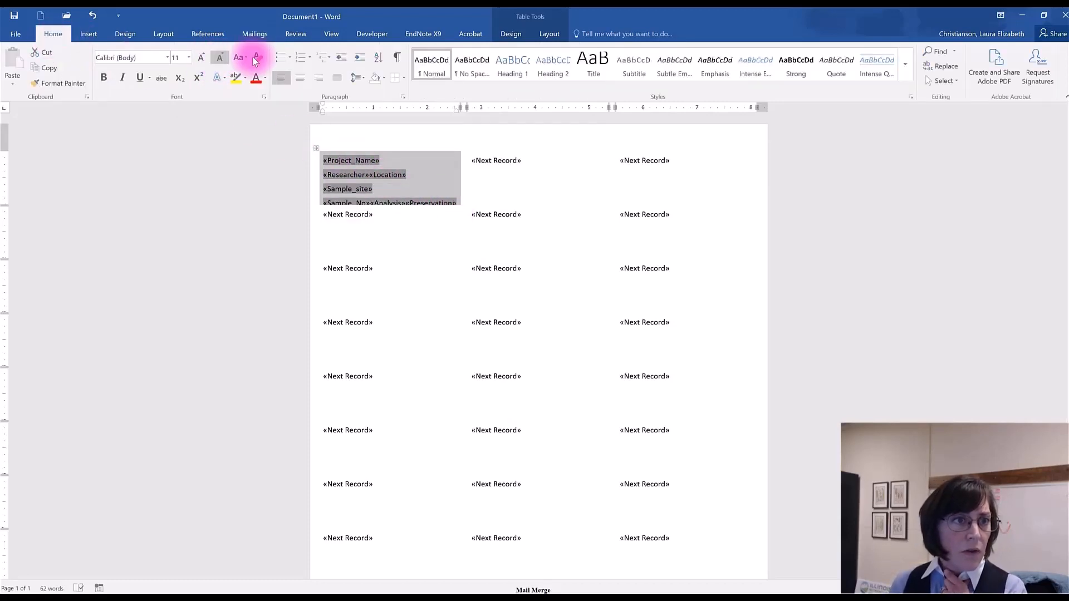
{"action": "left_click", "coordinate": [218, 60]}
{"action": "left_click", "coordinate": [219, 60]}
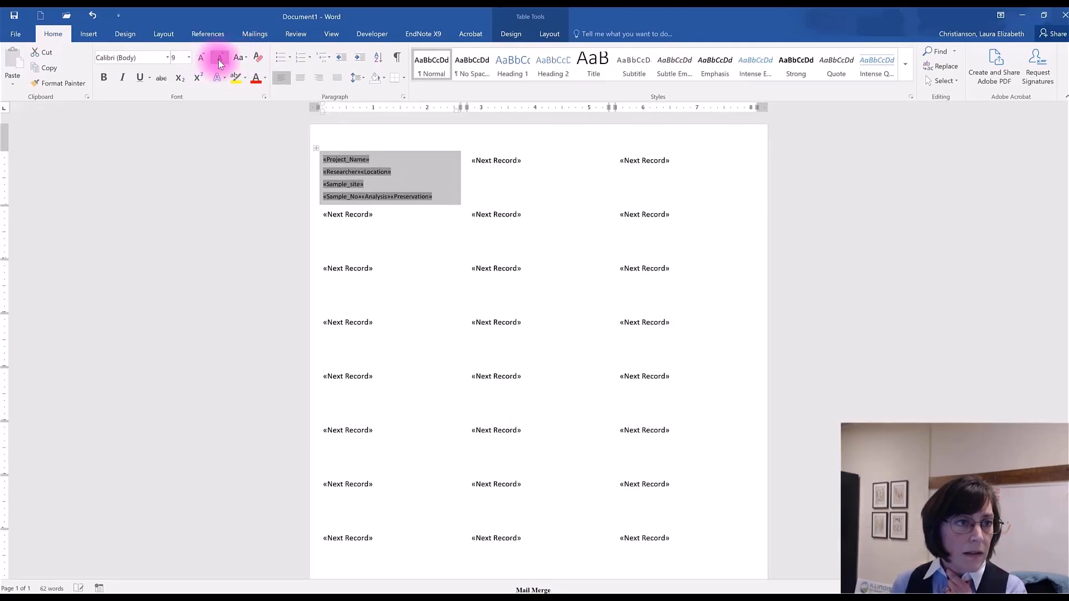
{"action": "left_click", "coordinate": [219, 60]}
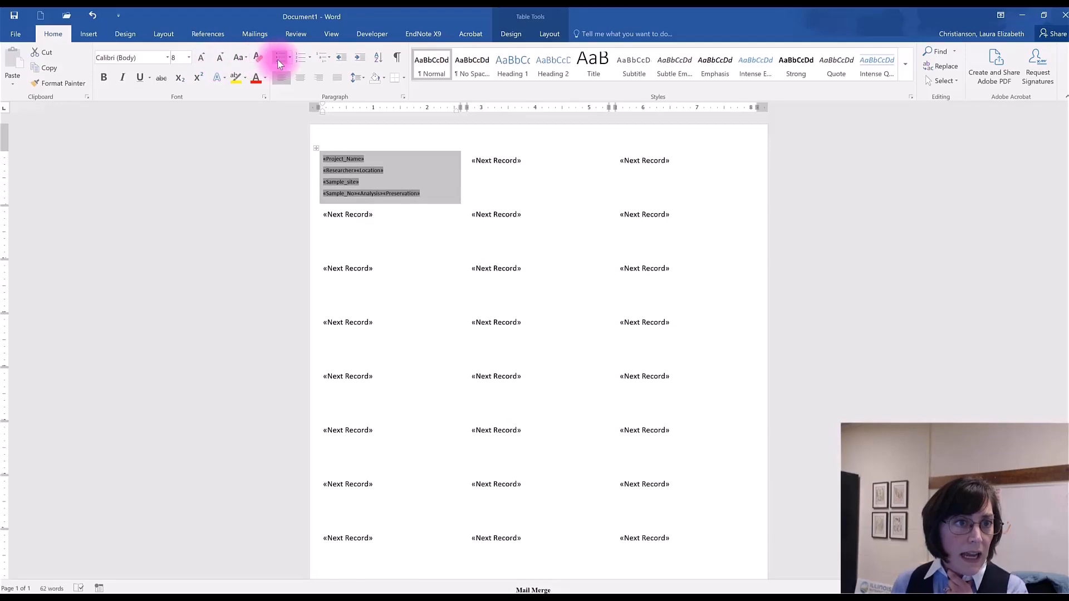
{"action": "left_click", "coordinate": [301, 80]}
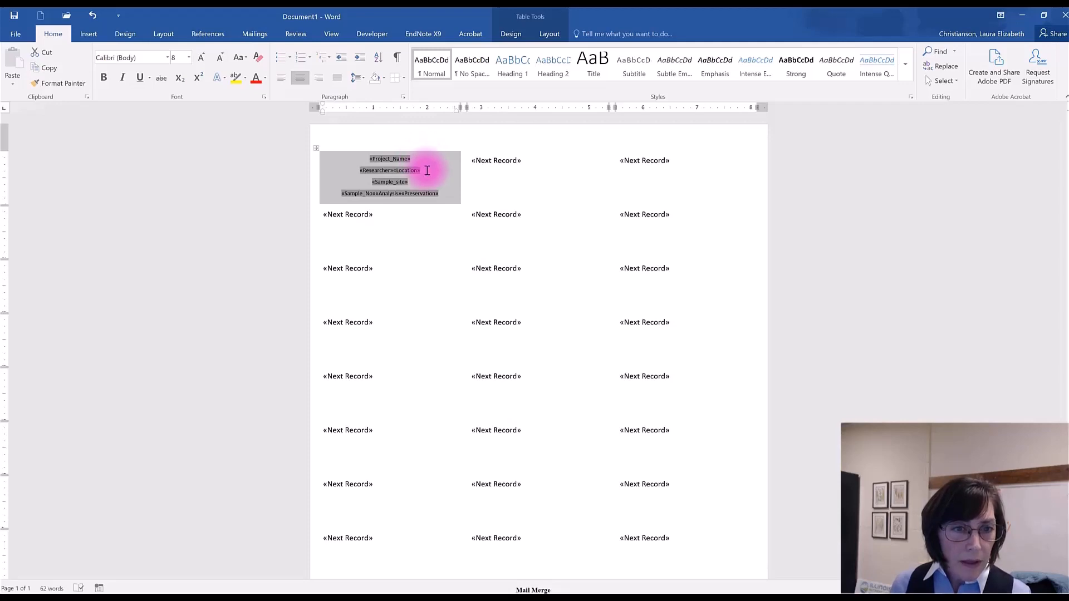
Add a "Date and Time:" line with an underscore write-in blank below the Researcher and Location fields.
{"action": "left_click", "coordinate": [424, 172]}
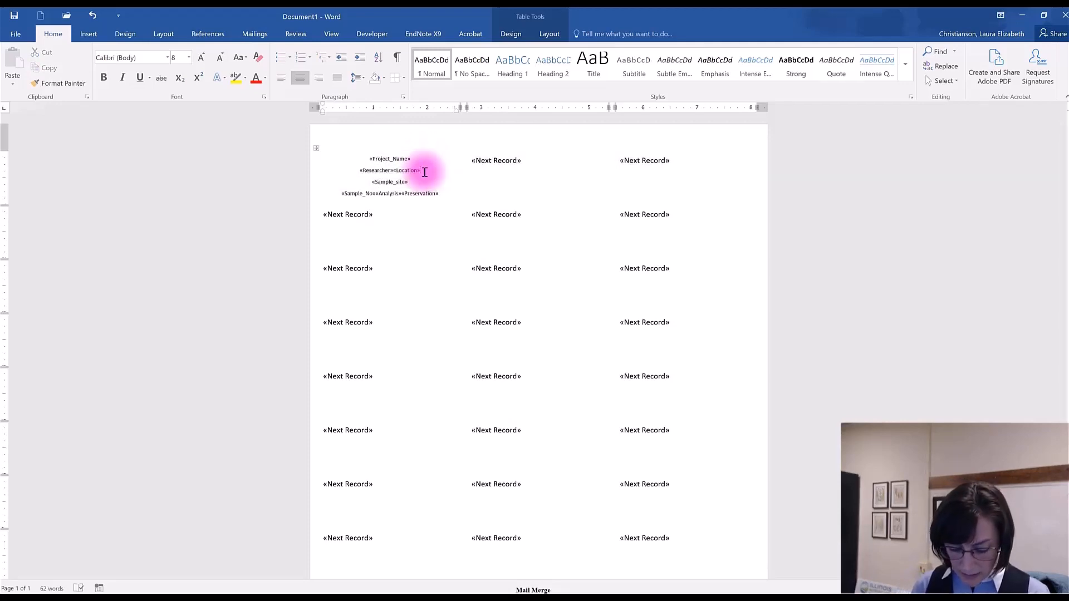
{"action": "key", "text": "Return"}
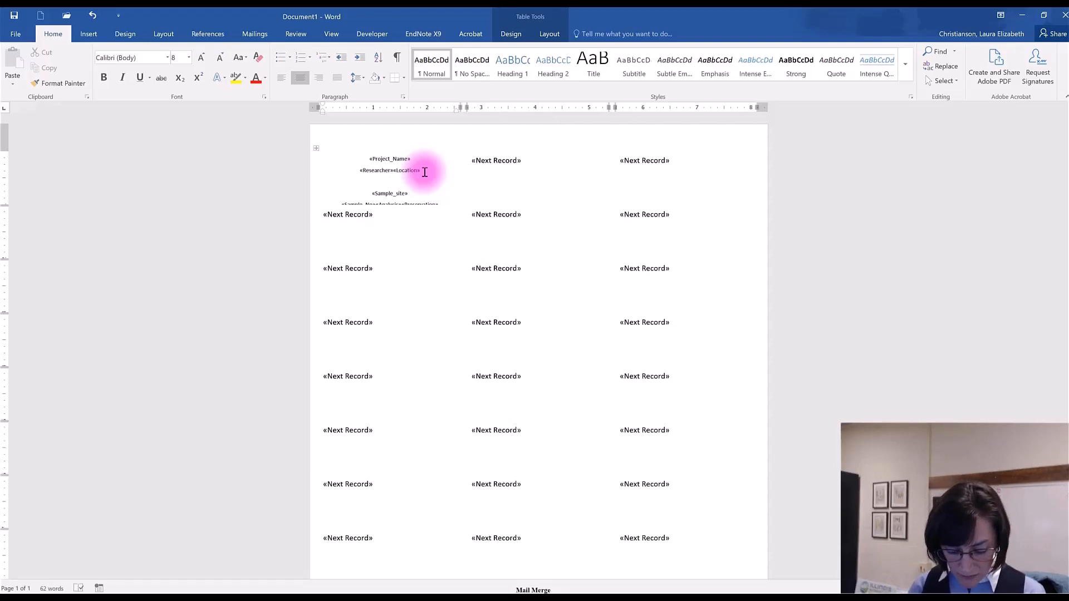
{"action": "type", "text": "Date and Tiem"}
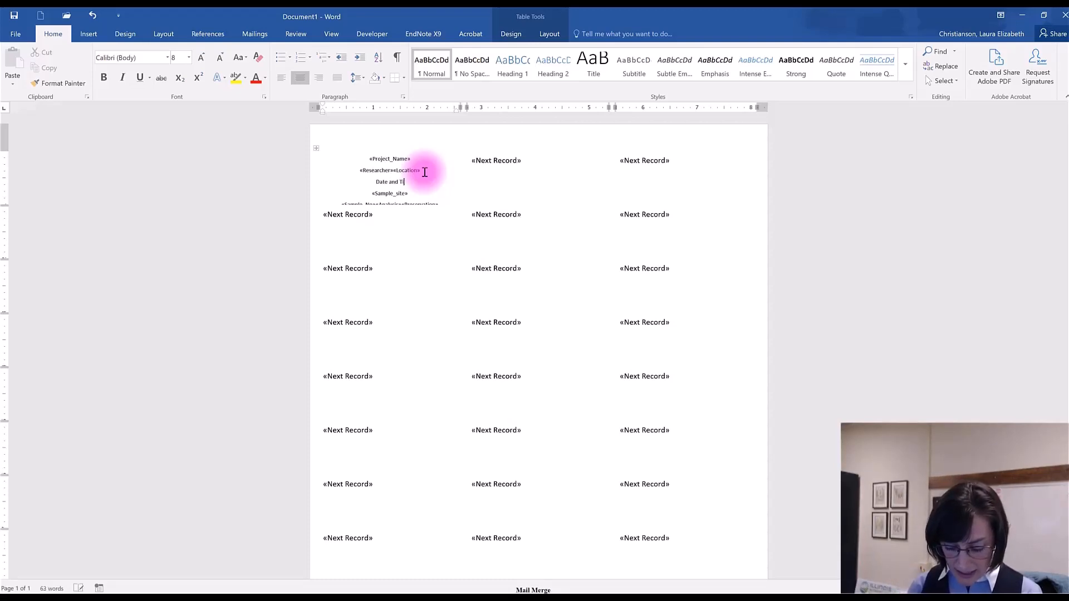
{"action": "key", "text": "BackSpace"}
{"action": "key", "text": "BackSpace"}
{"action": "type", "text": "me:"}
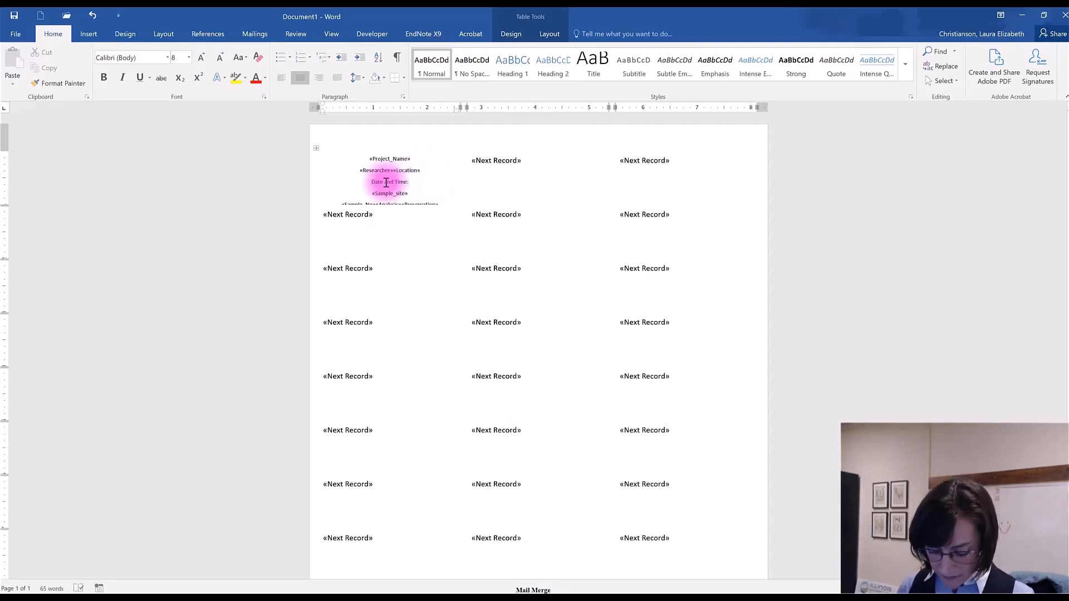
{"action": "type", "text": " _______________"}
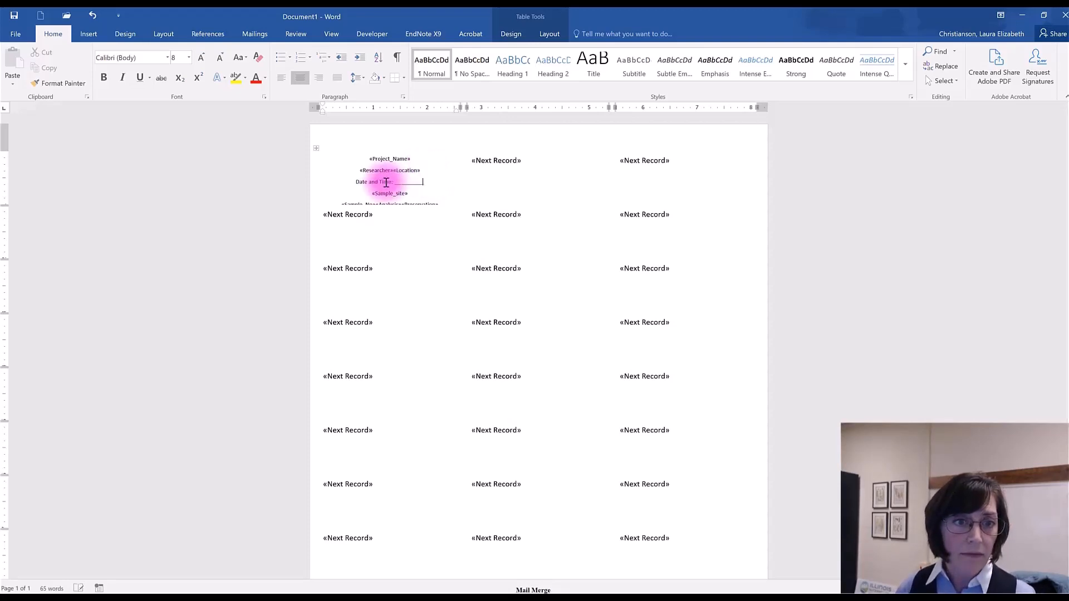
{"action": "type", "text": "____________"}
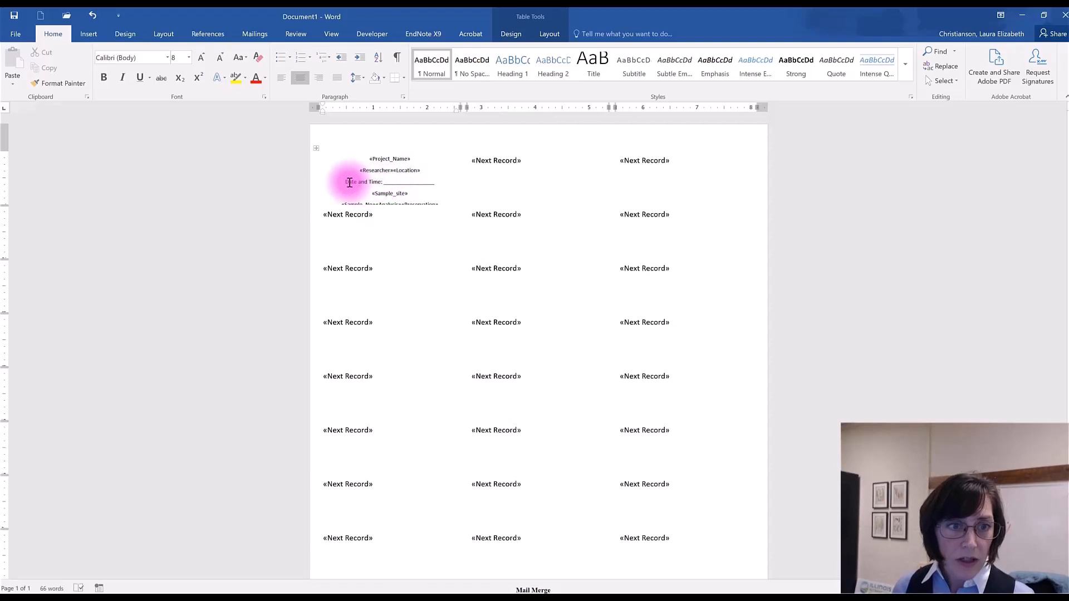
Set the paragraph spacing before to 0 pt for all lines of the first label.
{"action": "left_click_drag", "start_coordinate": [377, 162], "coordinate": [410, 201]}
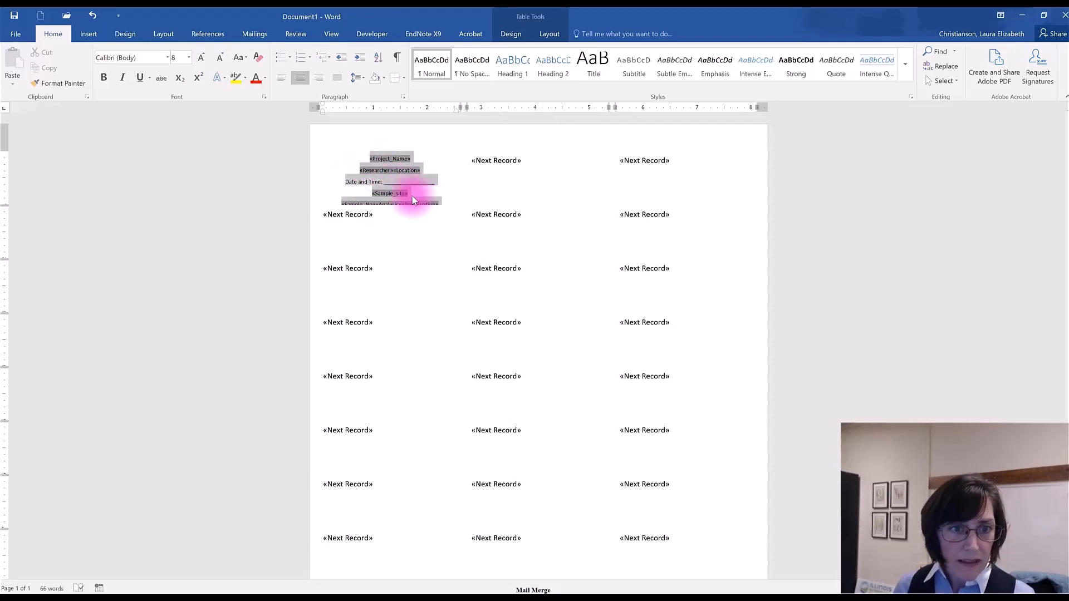
{"action": "right_click", "coordinate": [395, 183]}
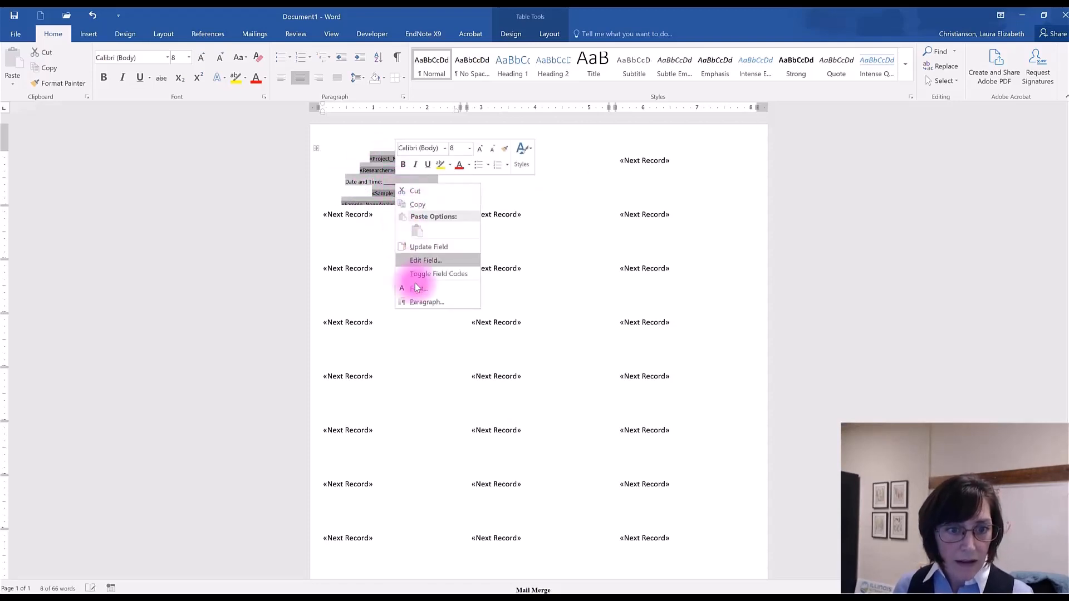
{"action": "left_click", "coordinate": [421, 303]}
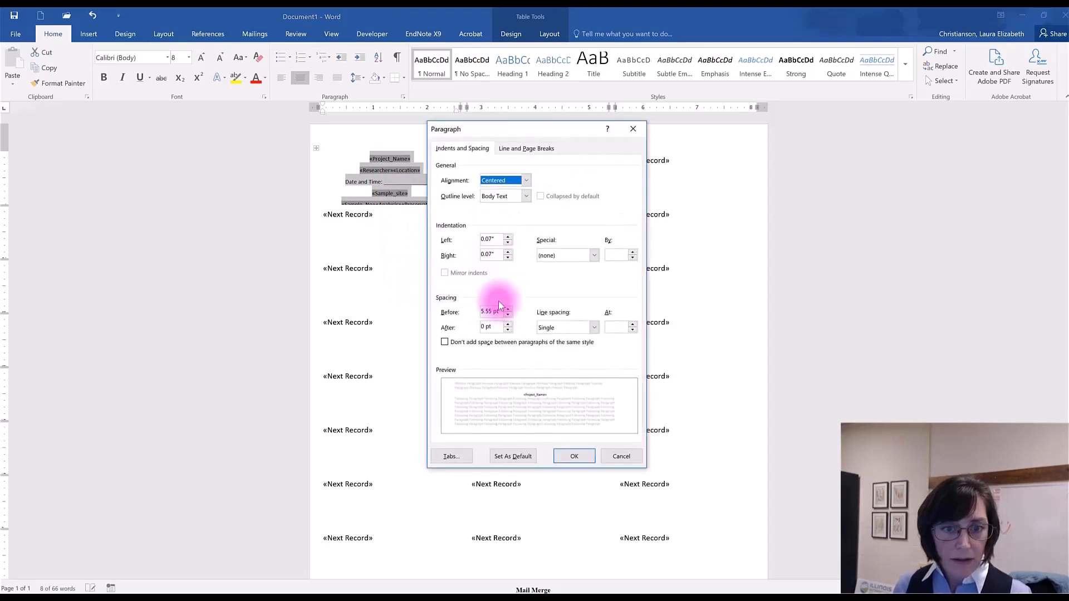
{"action": "left_click", "coordinate": [507, 317]}
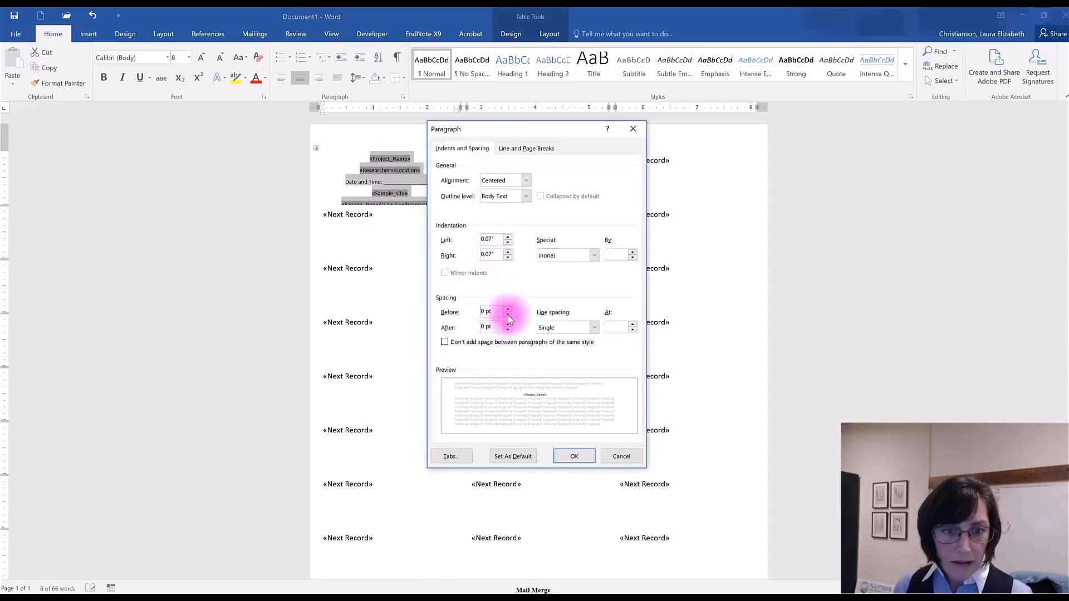
{"action": "left_click", "coordinate": [575, 455]}
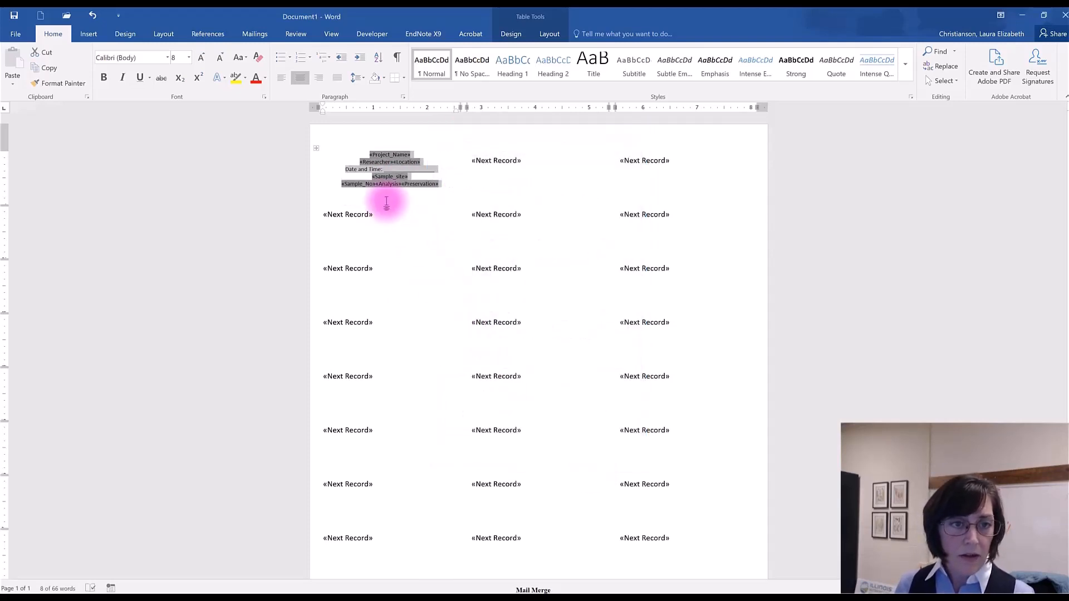
Make the Date and Time line in the first label bold and enlarge it to font size 11.
{"action": "left_click_drag", "start_coordinate": [366, 173], "coordinate": [426, 171]}
{"action": "key", "text": "ctrl+b"}
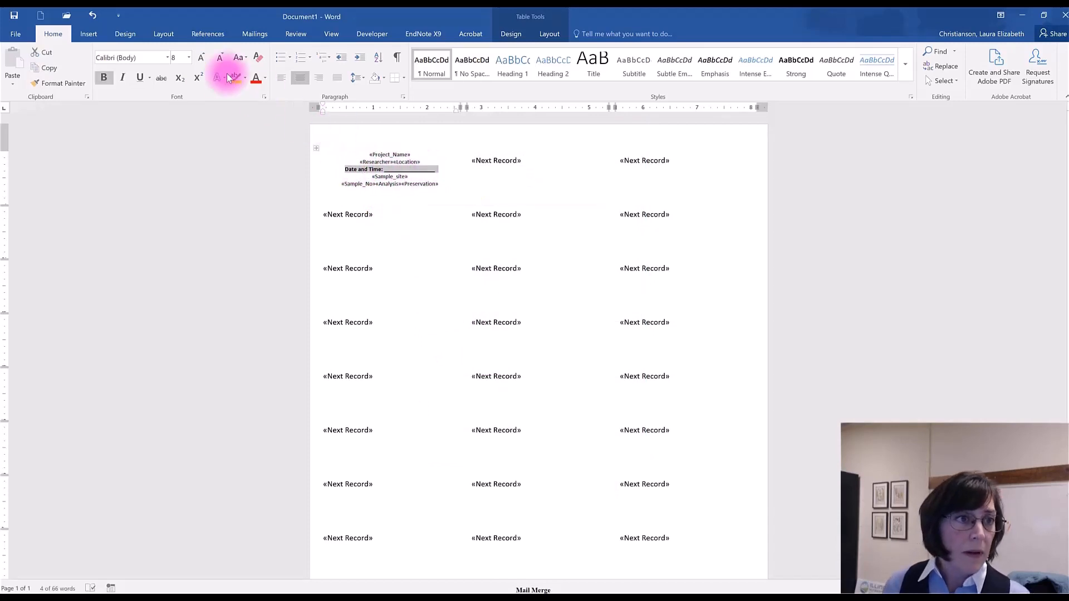
{"action": "left_click", "coordinate": [203, 59]}
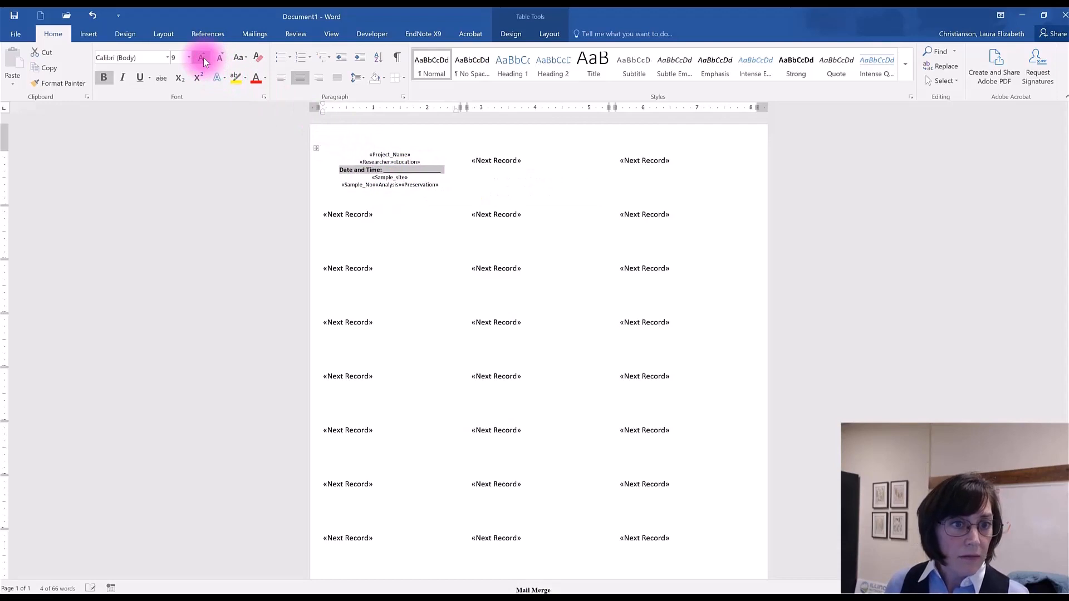
{"action": "left_click", "coordinate": [203, 59]}
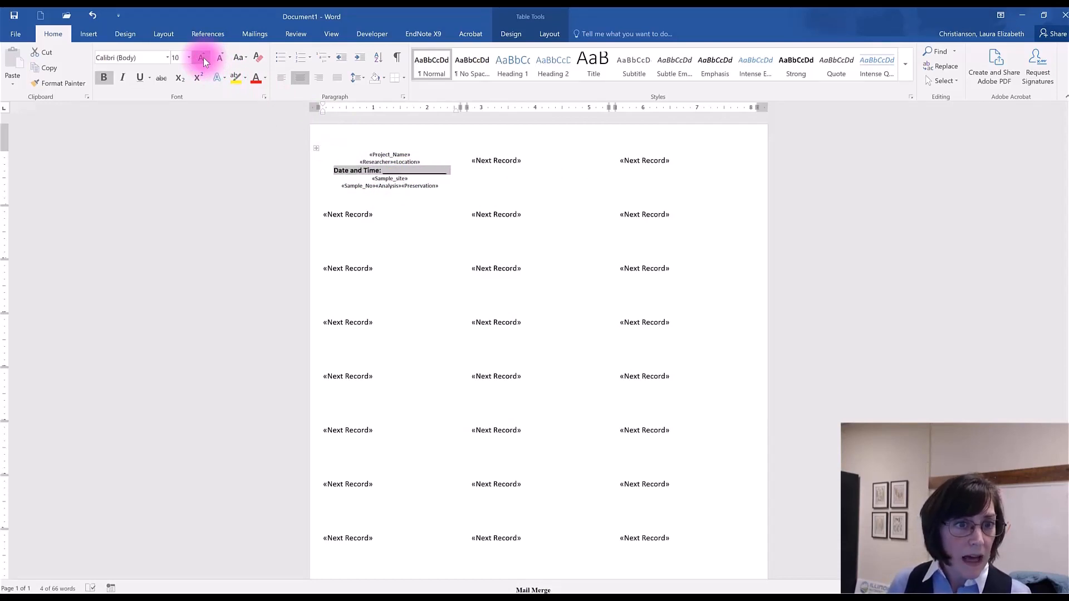
{"action": "left_click", "coordinate": [202, 58]}
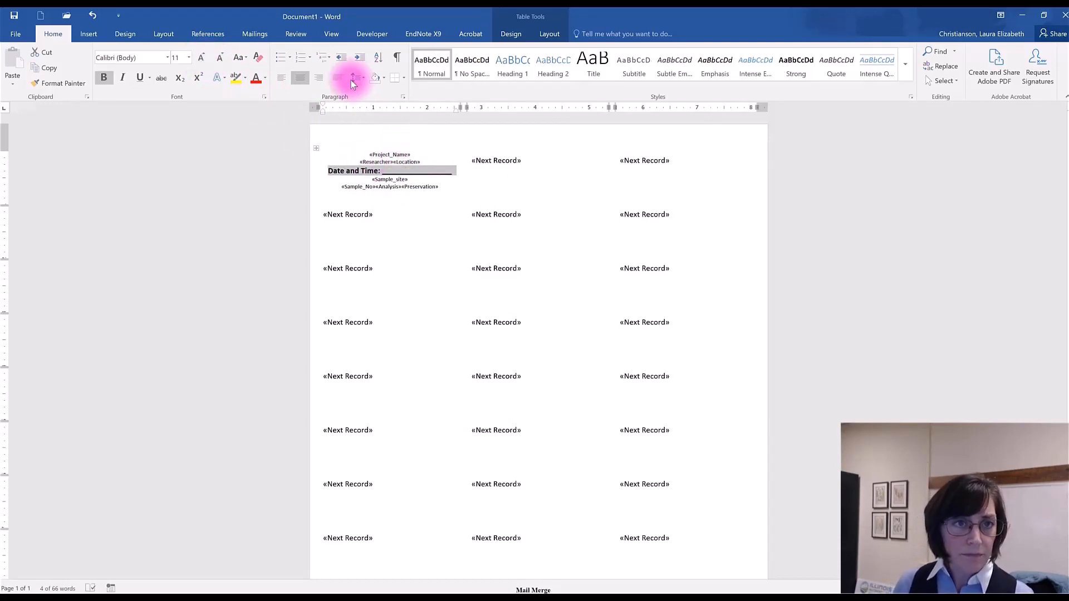
Update the labels to copy the first label's fields and formatting to every label on the sheet.
{"action": "left_click", "coordinate": [251, 35]}
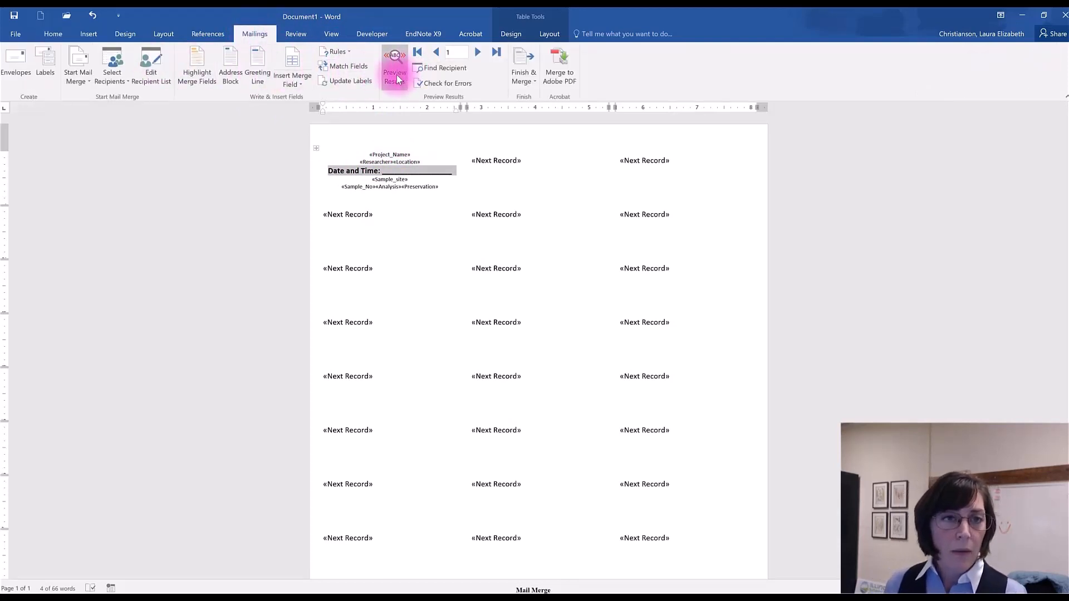
{"action": "left_click", "coordinate": [350, 81]}
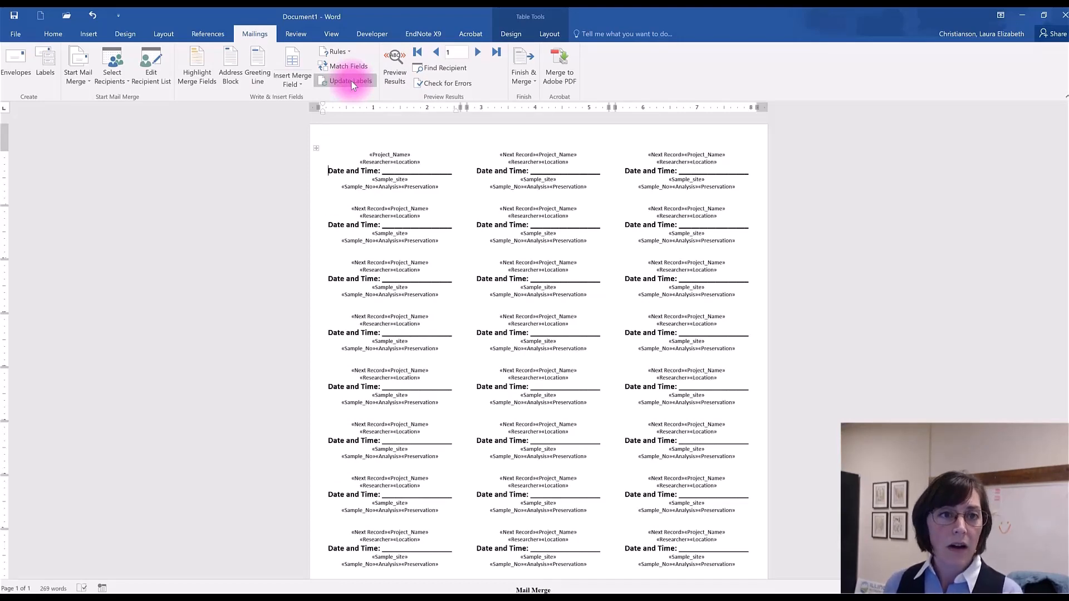
Preview the merged results and insert "---" between the Researcher and Location fields in the first label.
{"action": "left_click", "coordinate": [395, 75]}
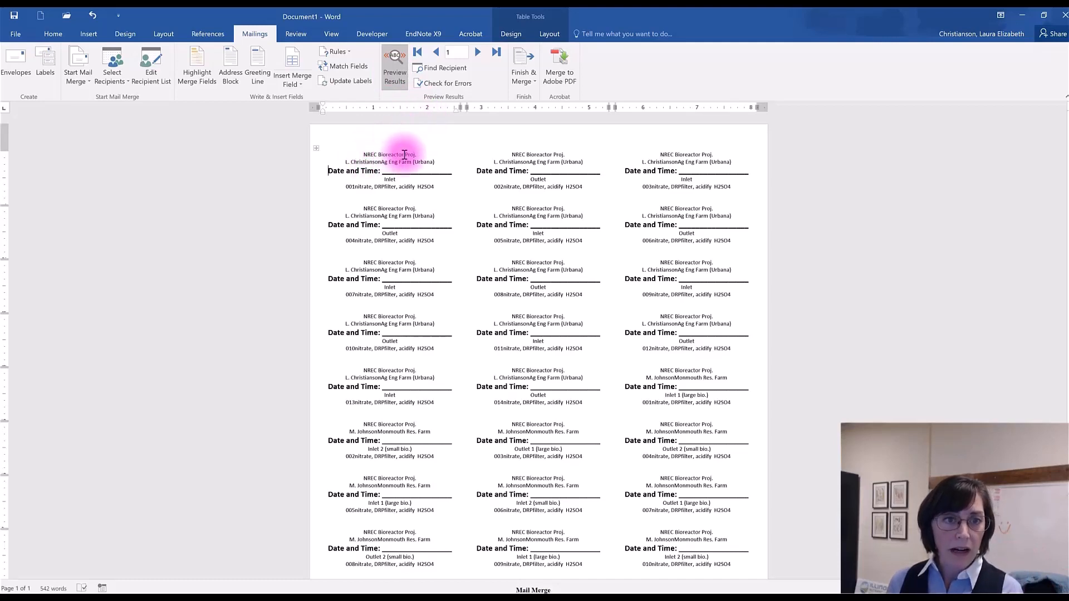
{"action": "left_click", "coordinate": [383, 162]}
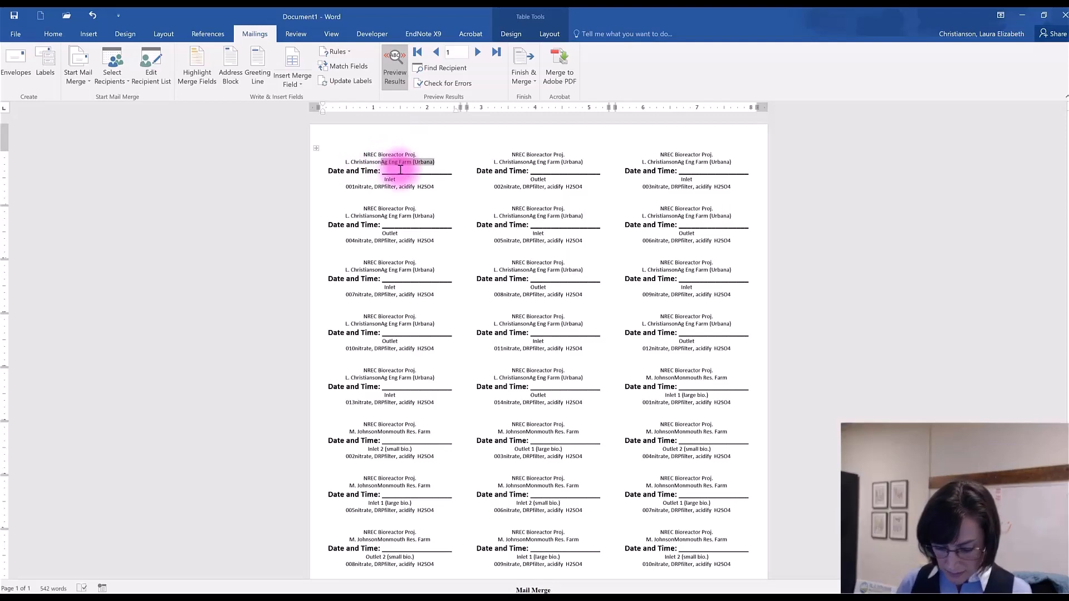
{"action": "type", "text": "---"}
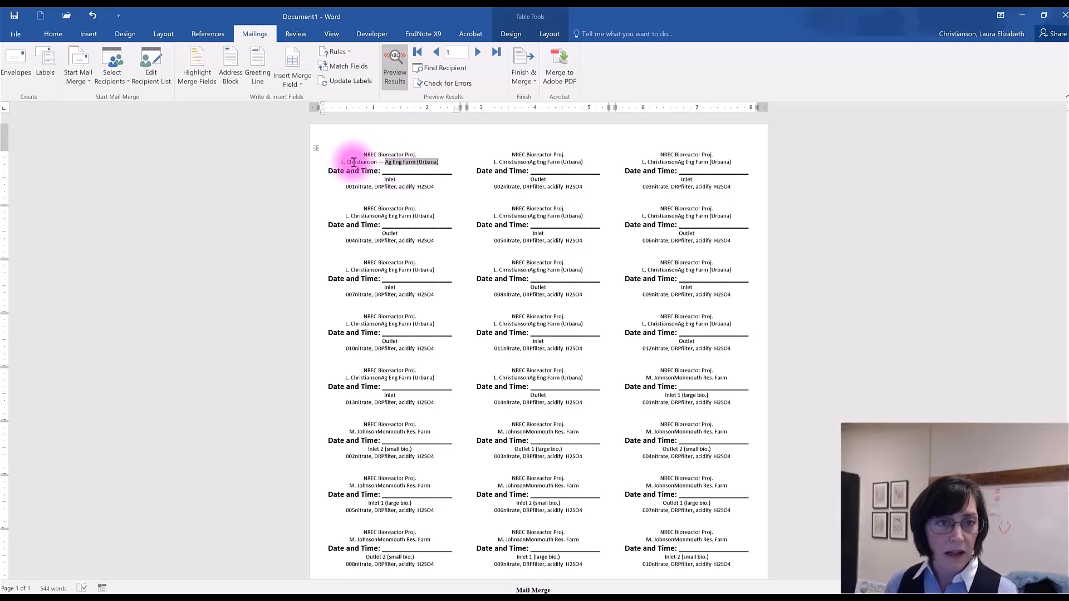
{"action": "left_click", "coordinate": [402, 171]}
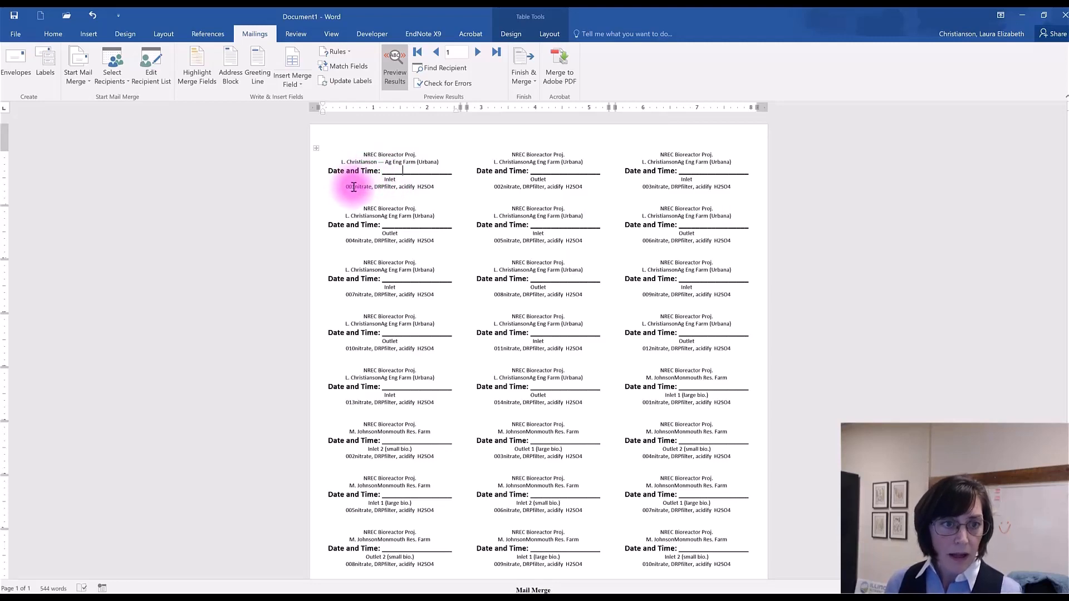
Join Sample_site and Sample_No with "---" on one line above Analysis and Preservation in the first label, and update all labels.
{"action": "left_click", "coordinate": [402, 180]}
{"action": "type", "text": "-"}
{"action": "key", "text": "Delete"}
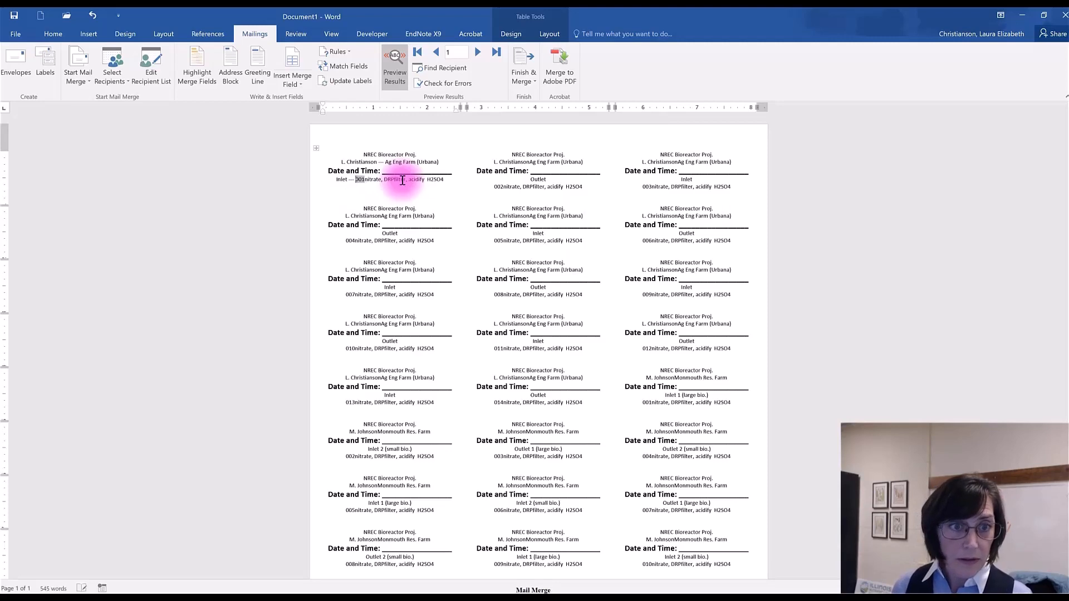
{"action": "left_click", "coordinate": [365, 181]}
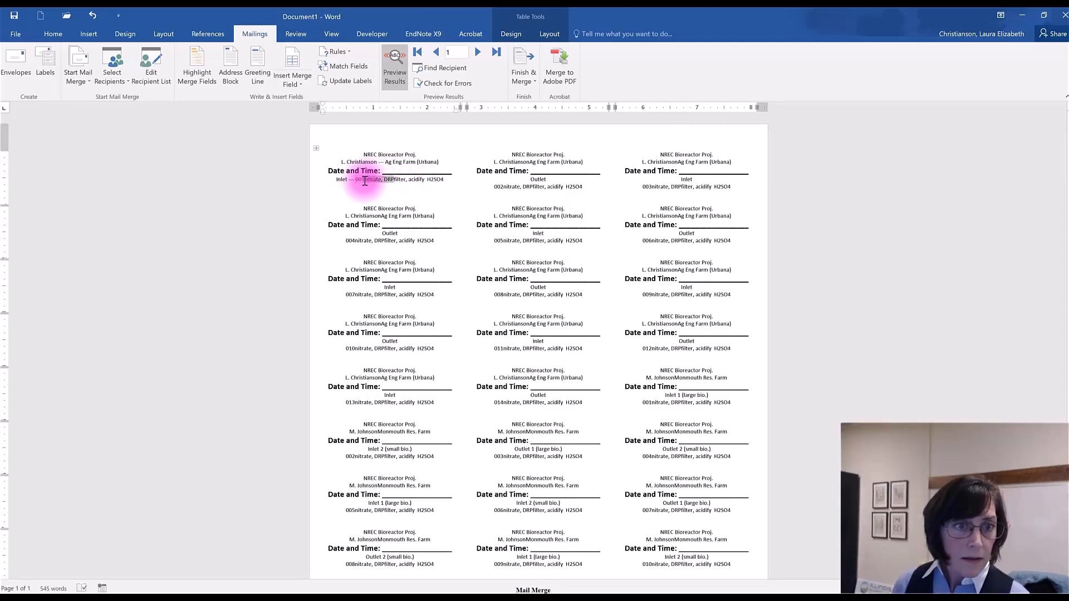
{"action": "key", "text": "Return"}
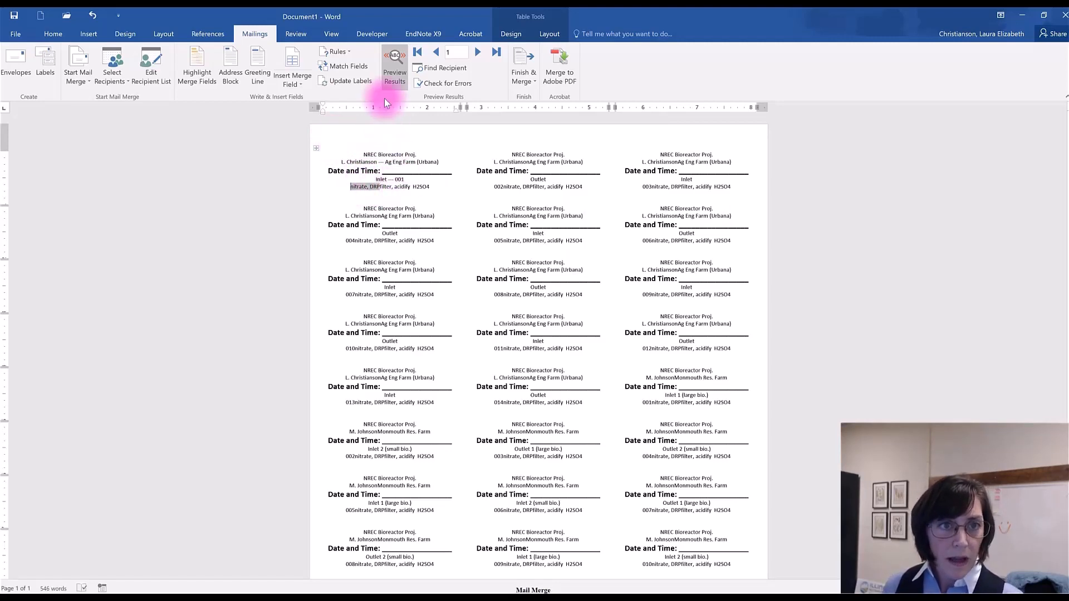
{"action": "left_click", "coordinate": [336, 83]}
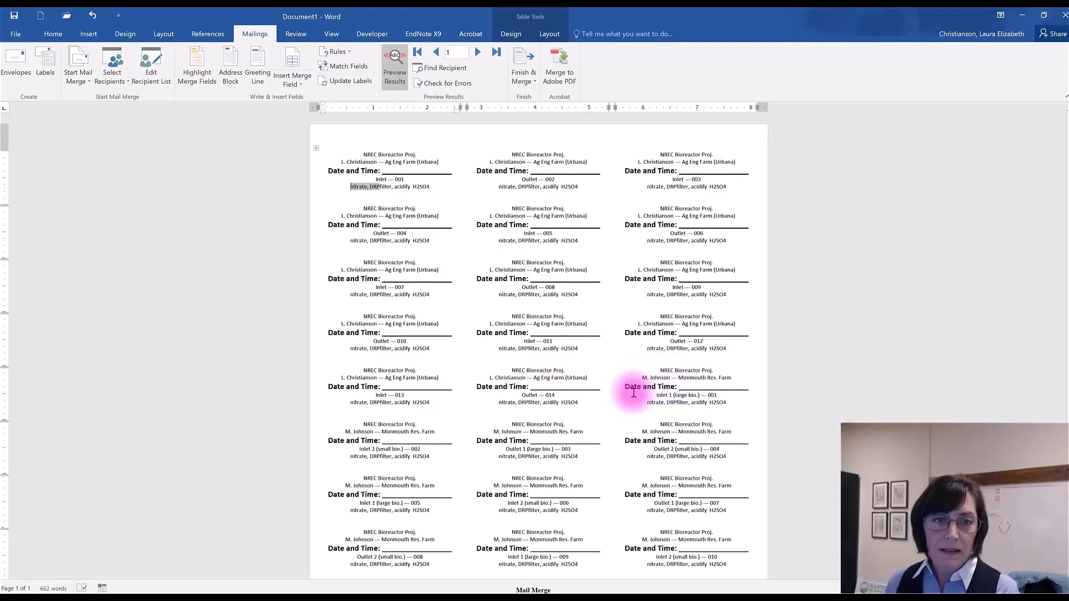
Insert "--" between the Analysis and Preservation fields in the first label, then update all labels and preview the results.
{"action": "left_click", "coordinate": [379, 186]}
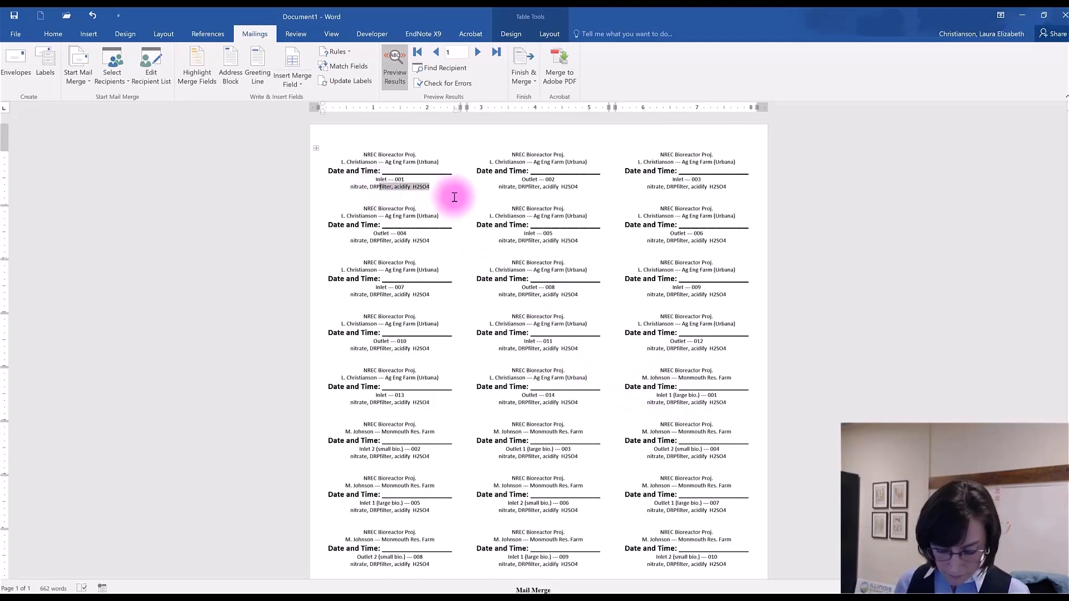
{"action": "type", "text": "--"}
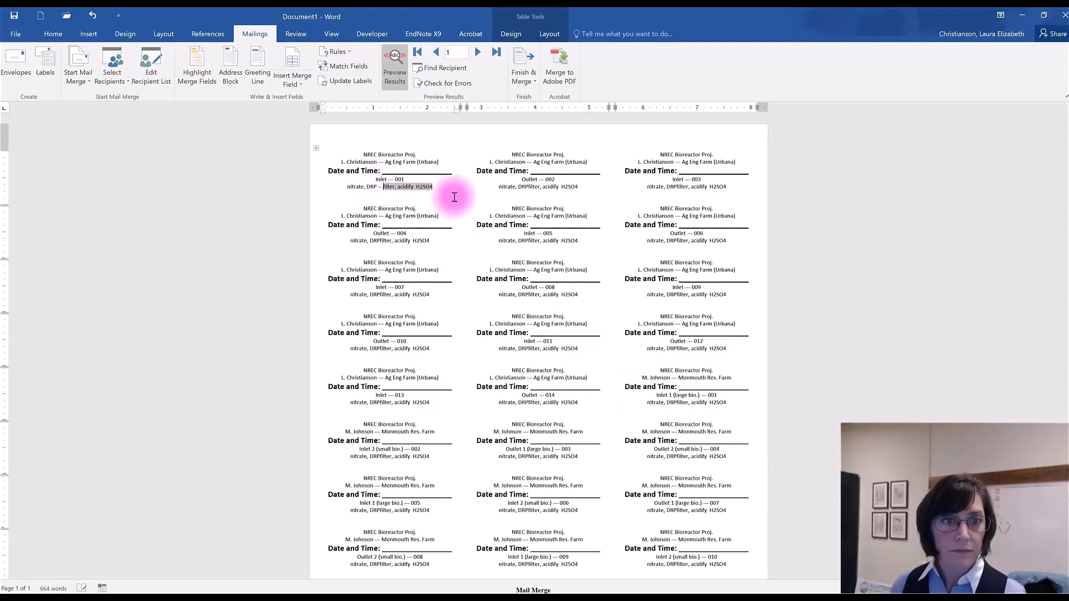
{"action": "left_click", "coordinate": [438, 186]}
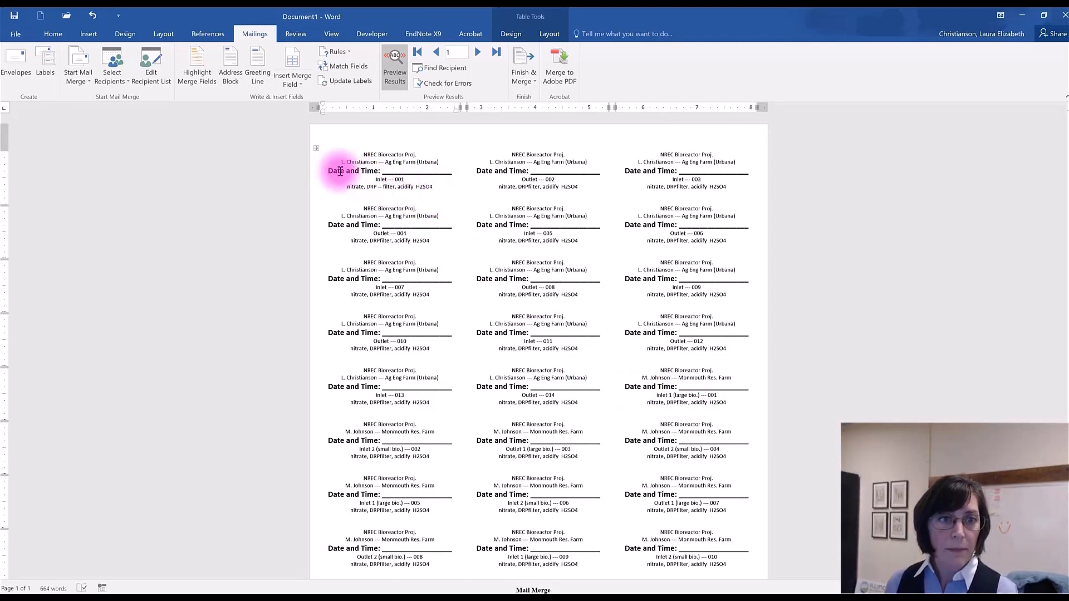
{"action": "left_click_drag", "start_coordinate": [340, 171], "coordinate": [439, 170]}
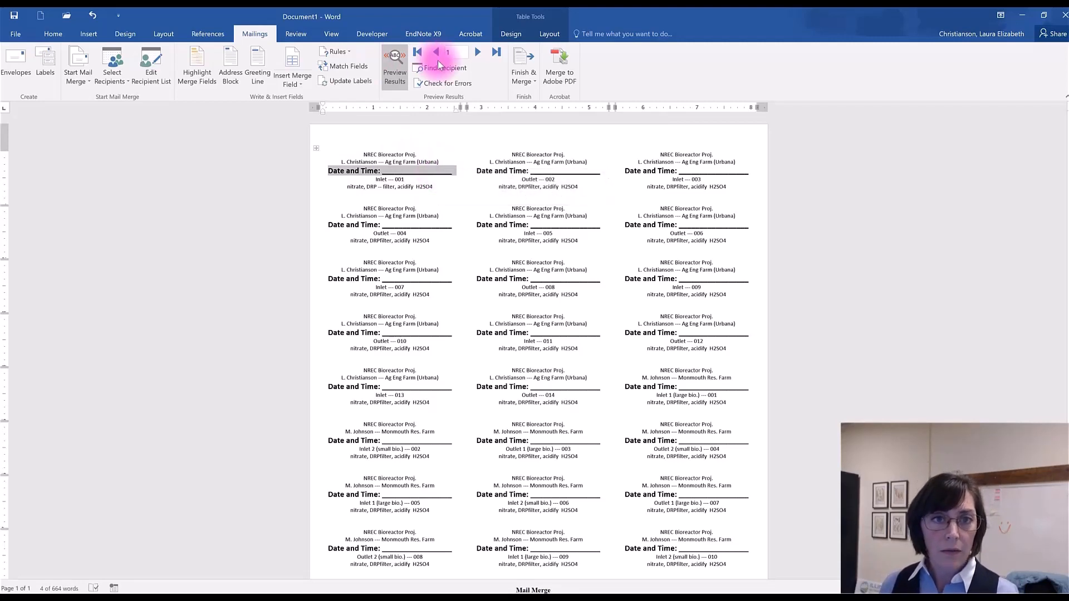
{"action": "left_click", "coordinate": [356, 79]}
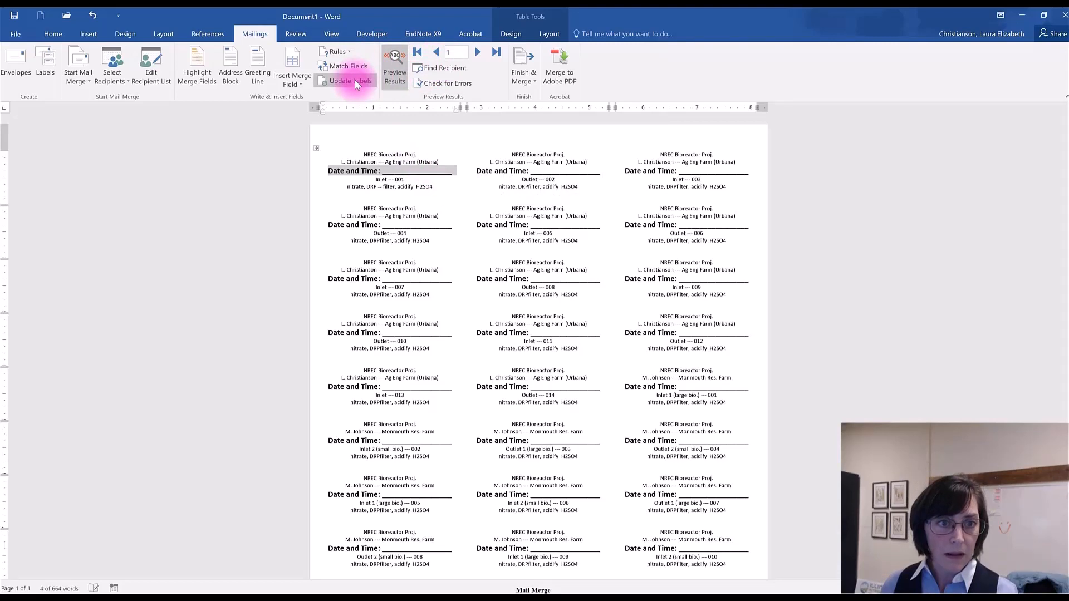
{"action": "left_click", "coordinate": [393, 77]}
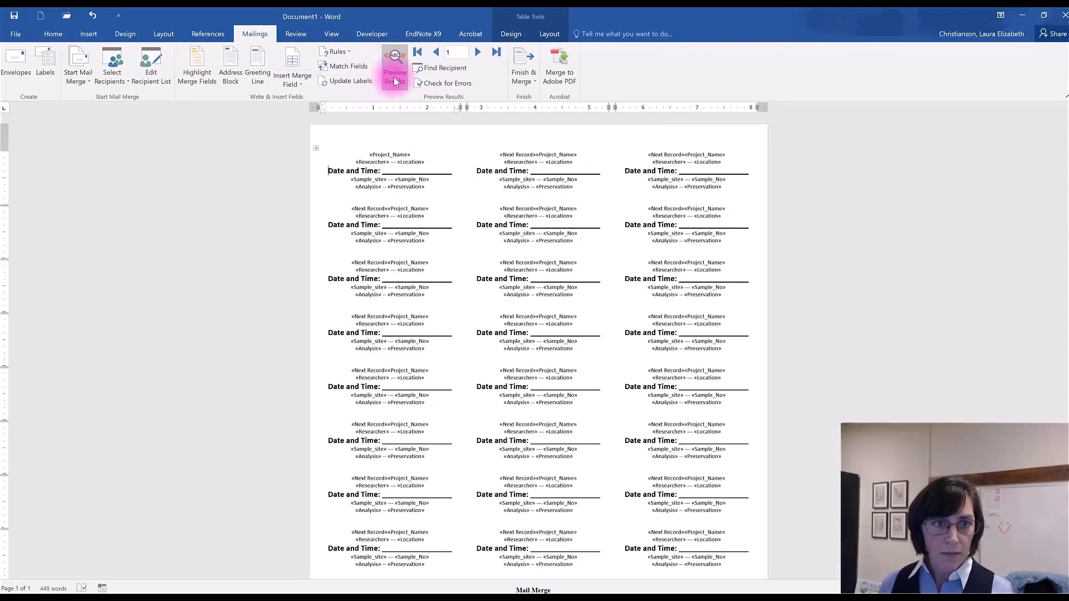
{"action": "left_click", "coordinate": [393, 76]}
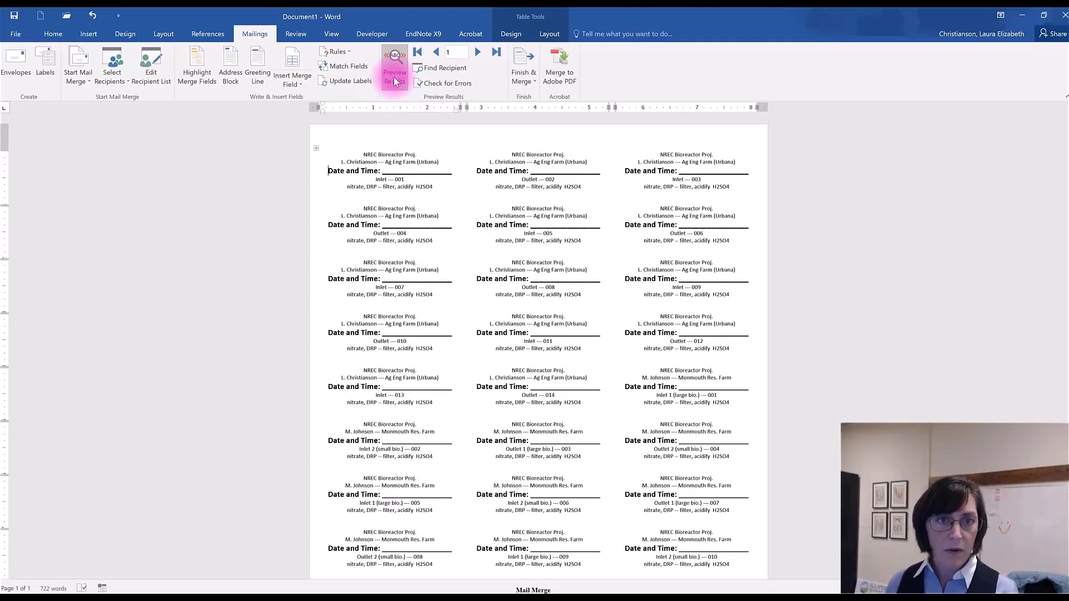
Finish the merge by opening the record options for printing the labels.
{"action": "left_click", "coordinate": [525, 74]}
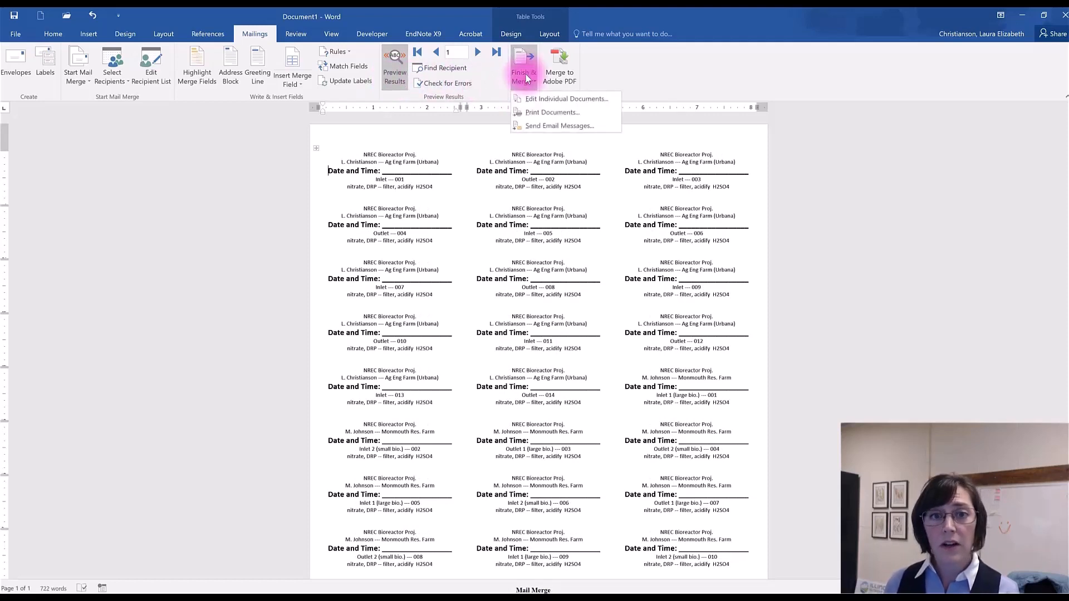
{"action": "left_click", "coordinate": [537, 112]}
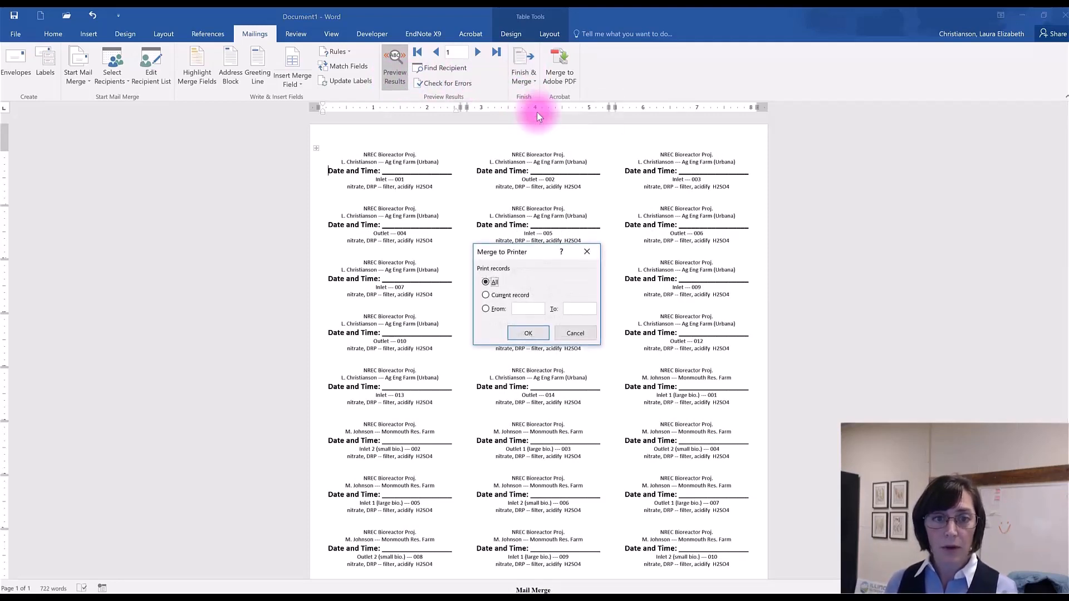